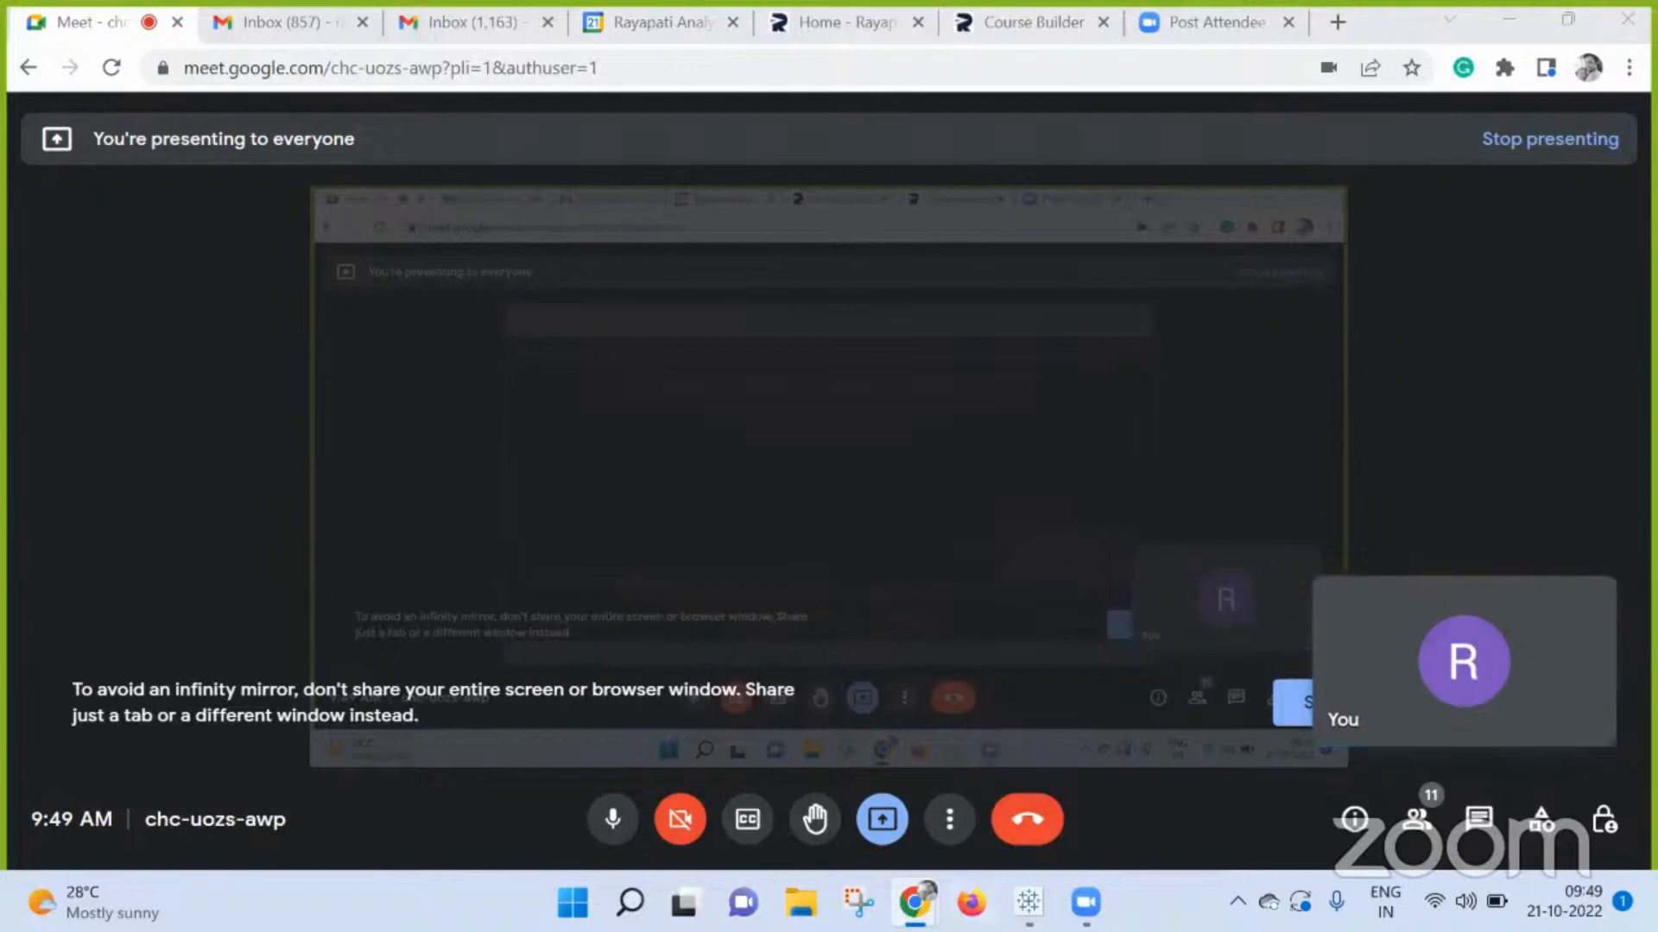
- Switch to Tableau Public and add a new worksheet to the workbook
click(1028, 902)
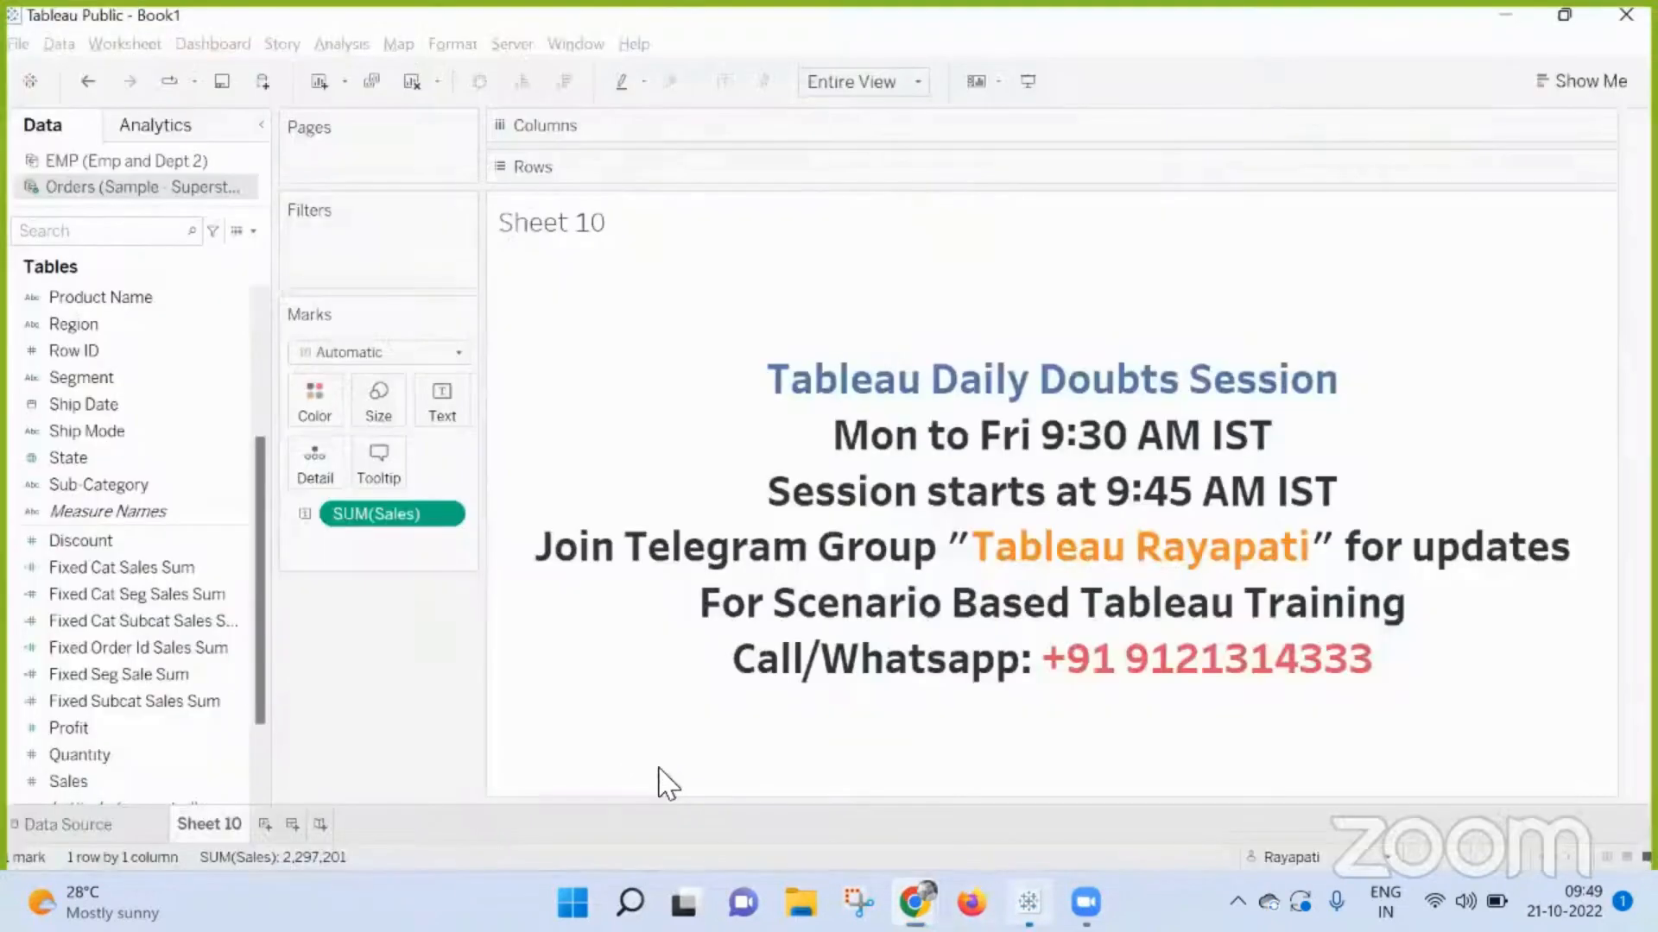
click(265, 825)
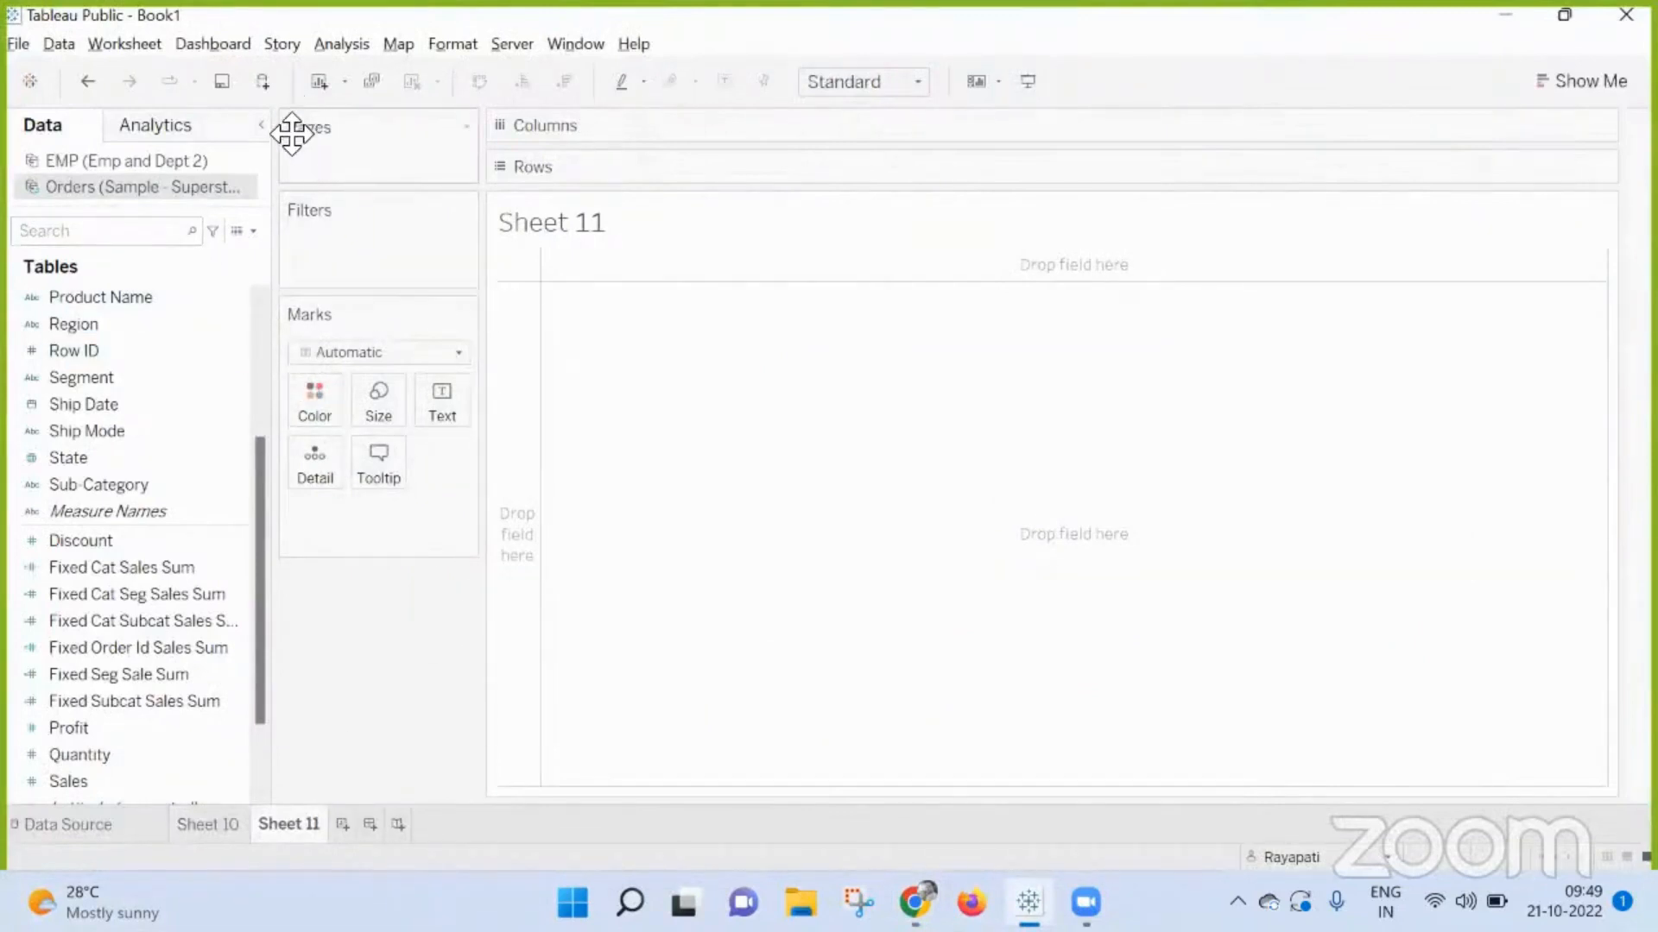
- Start a calculated field in the Orders (Sample - Superstore) data source with the date literal #20-10-2022#
click(253, 231)
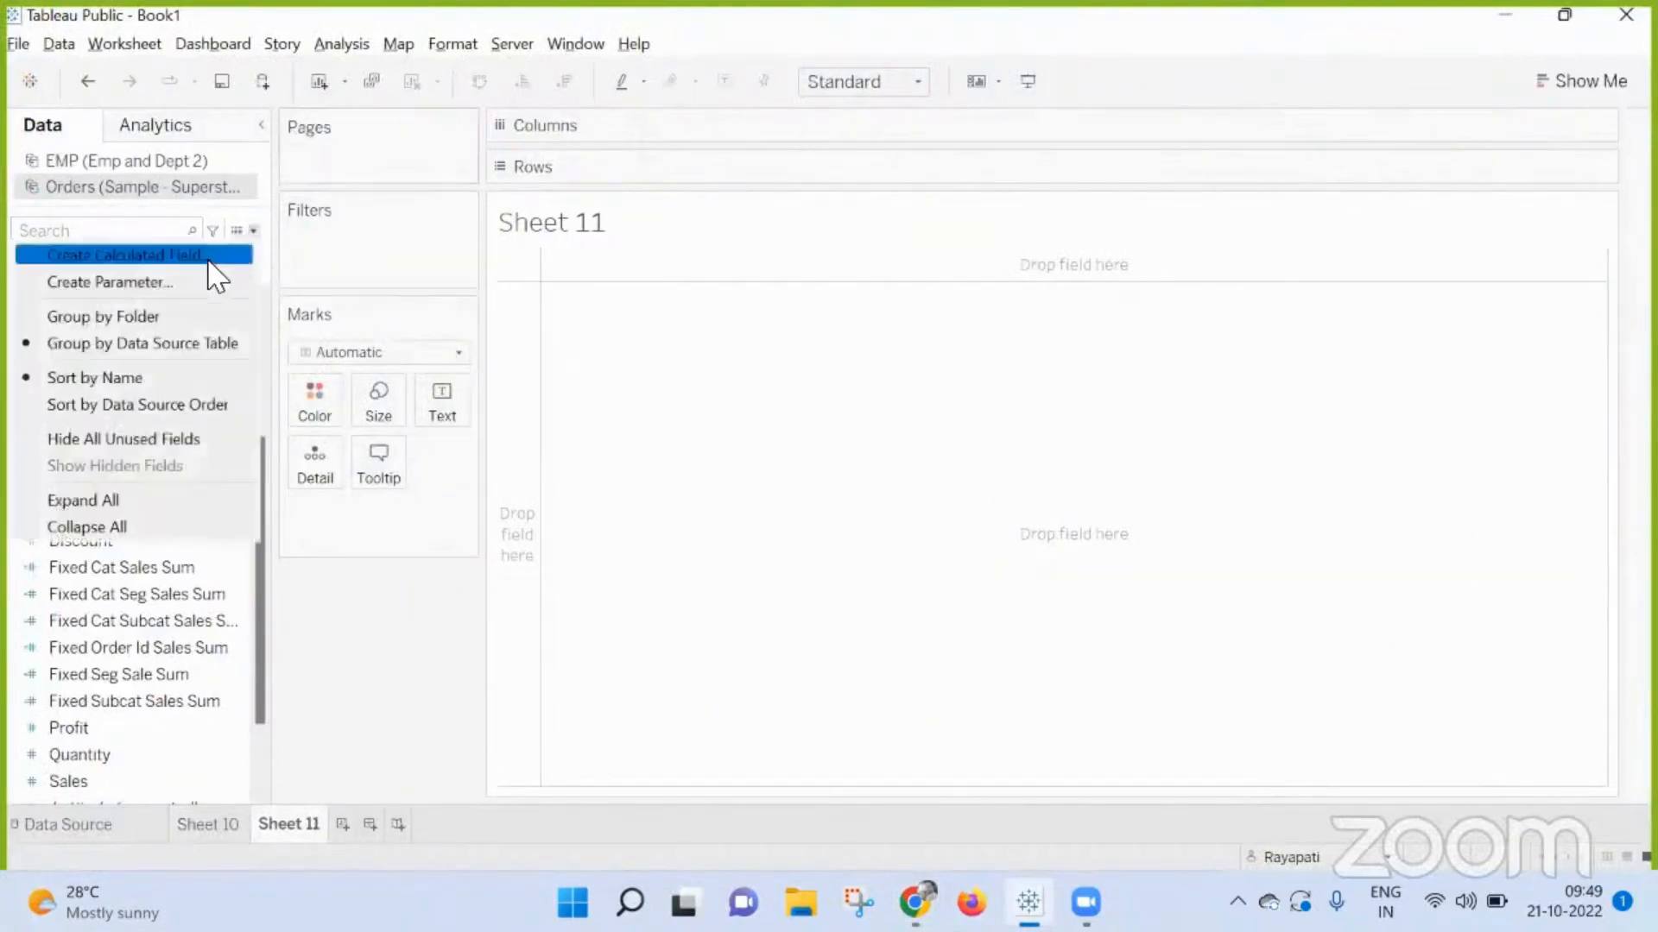
click(163, 254)
click(806, 575)
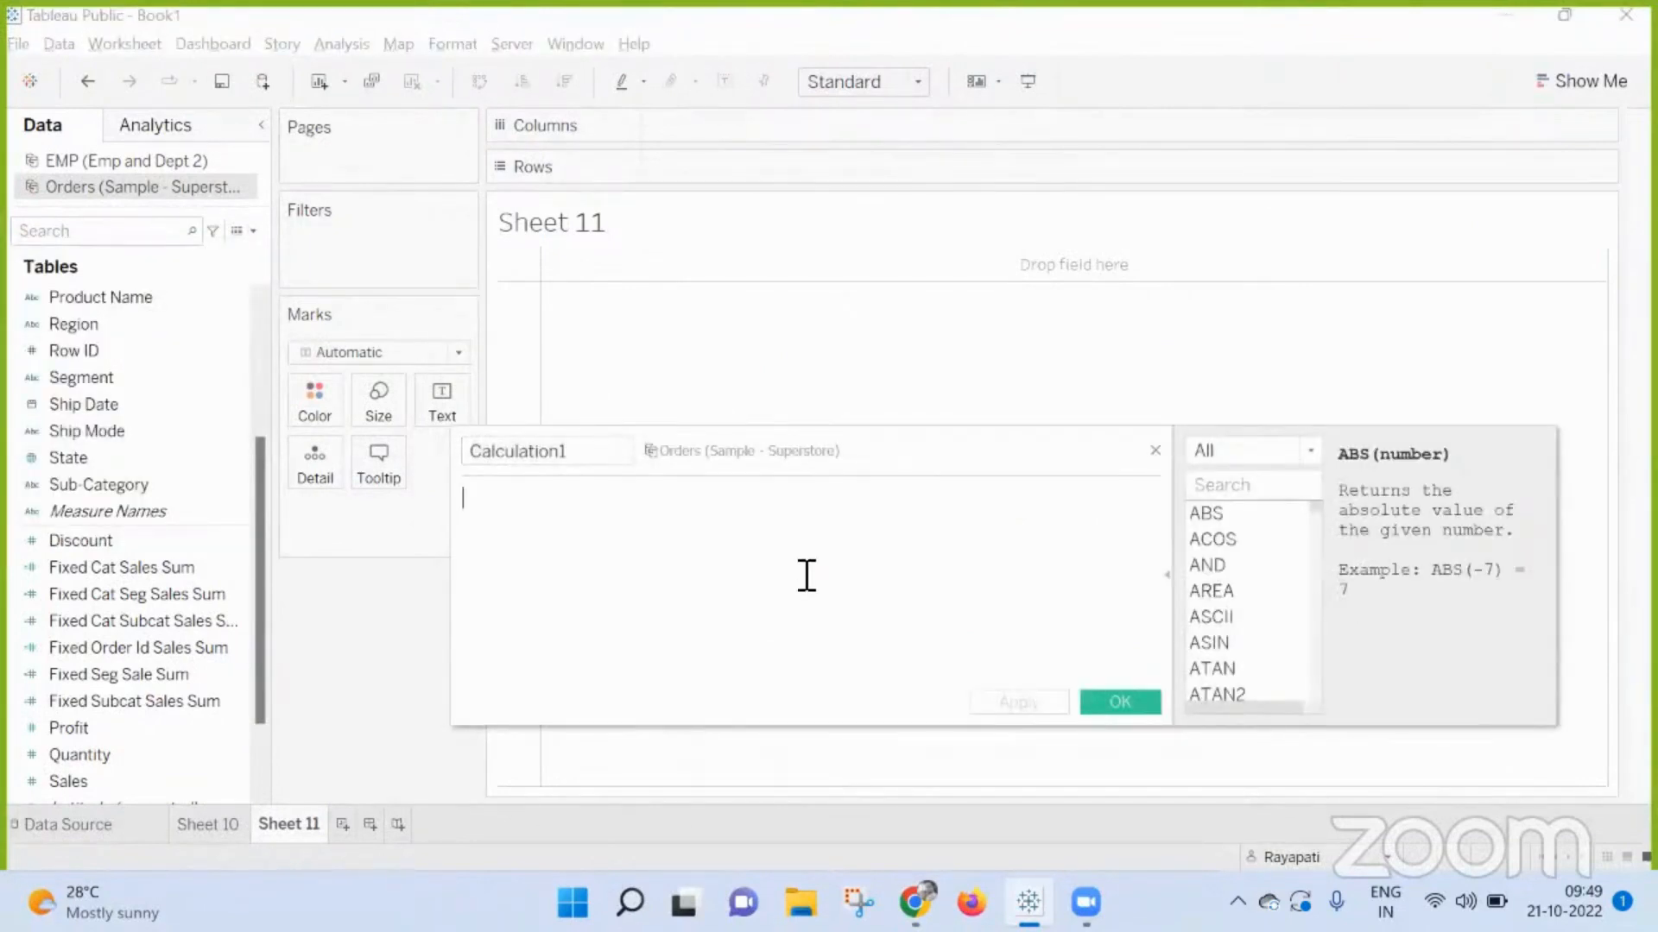
text({)
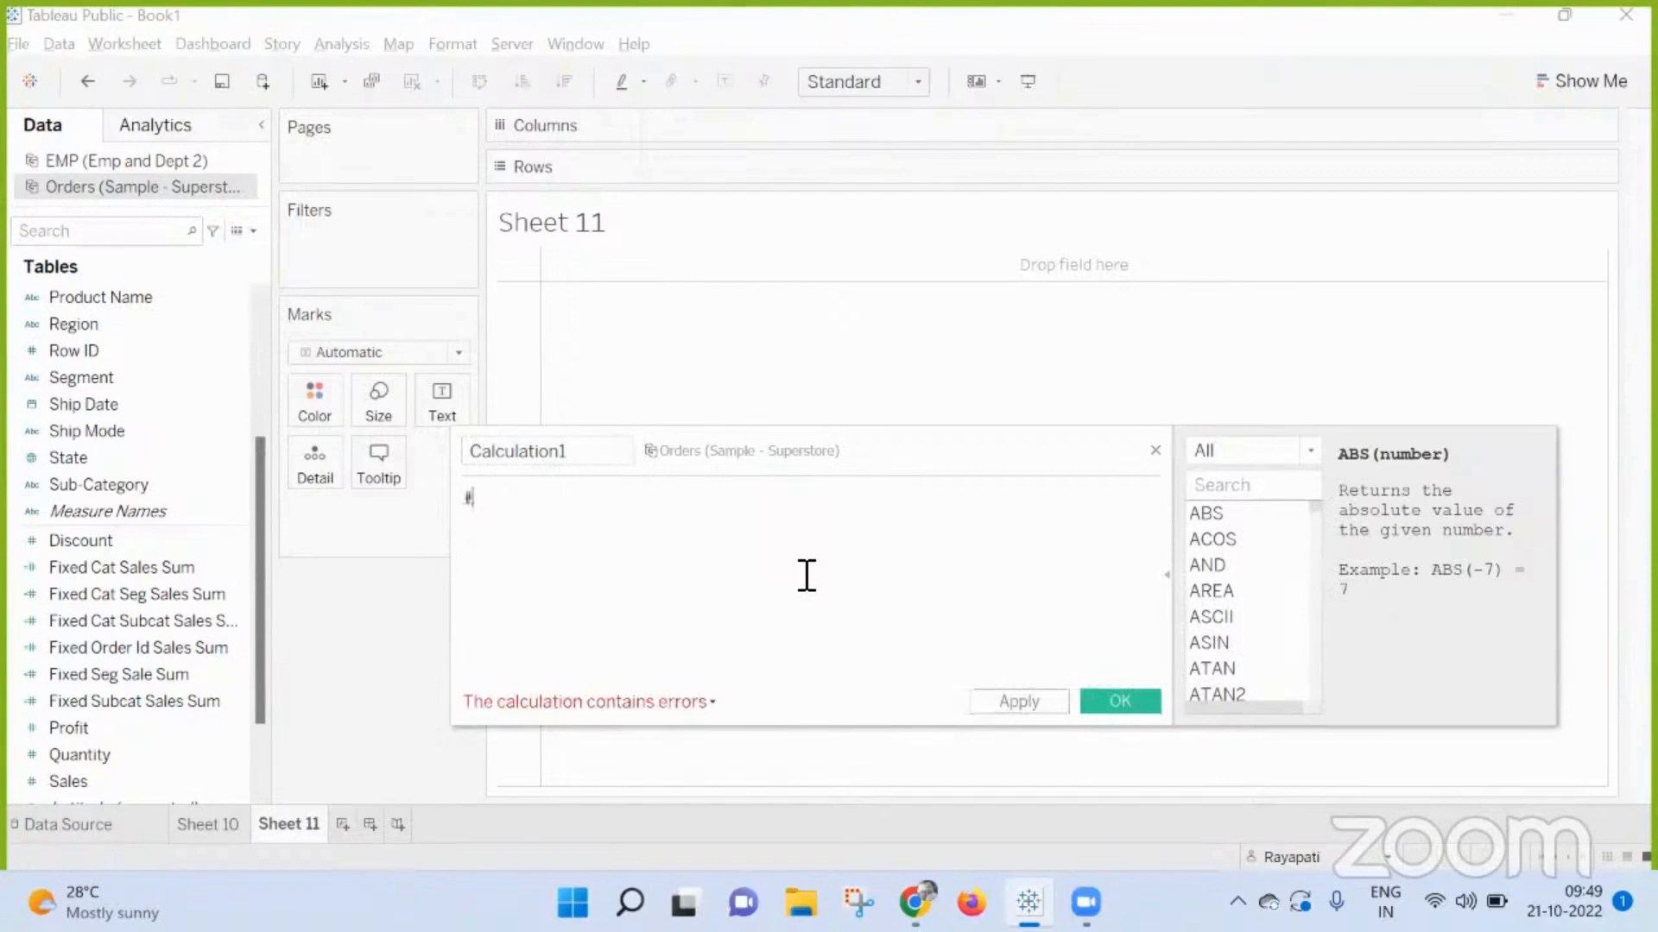
text(20-11)
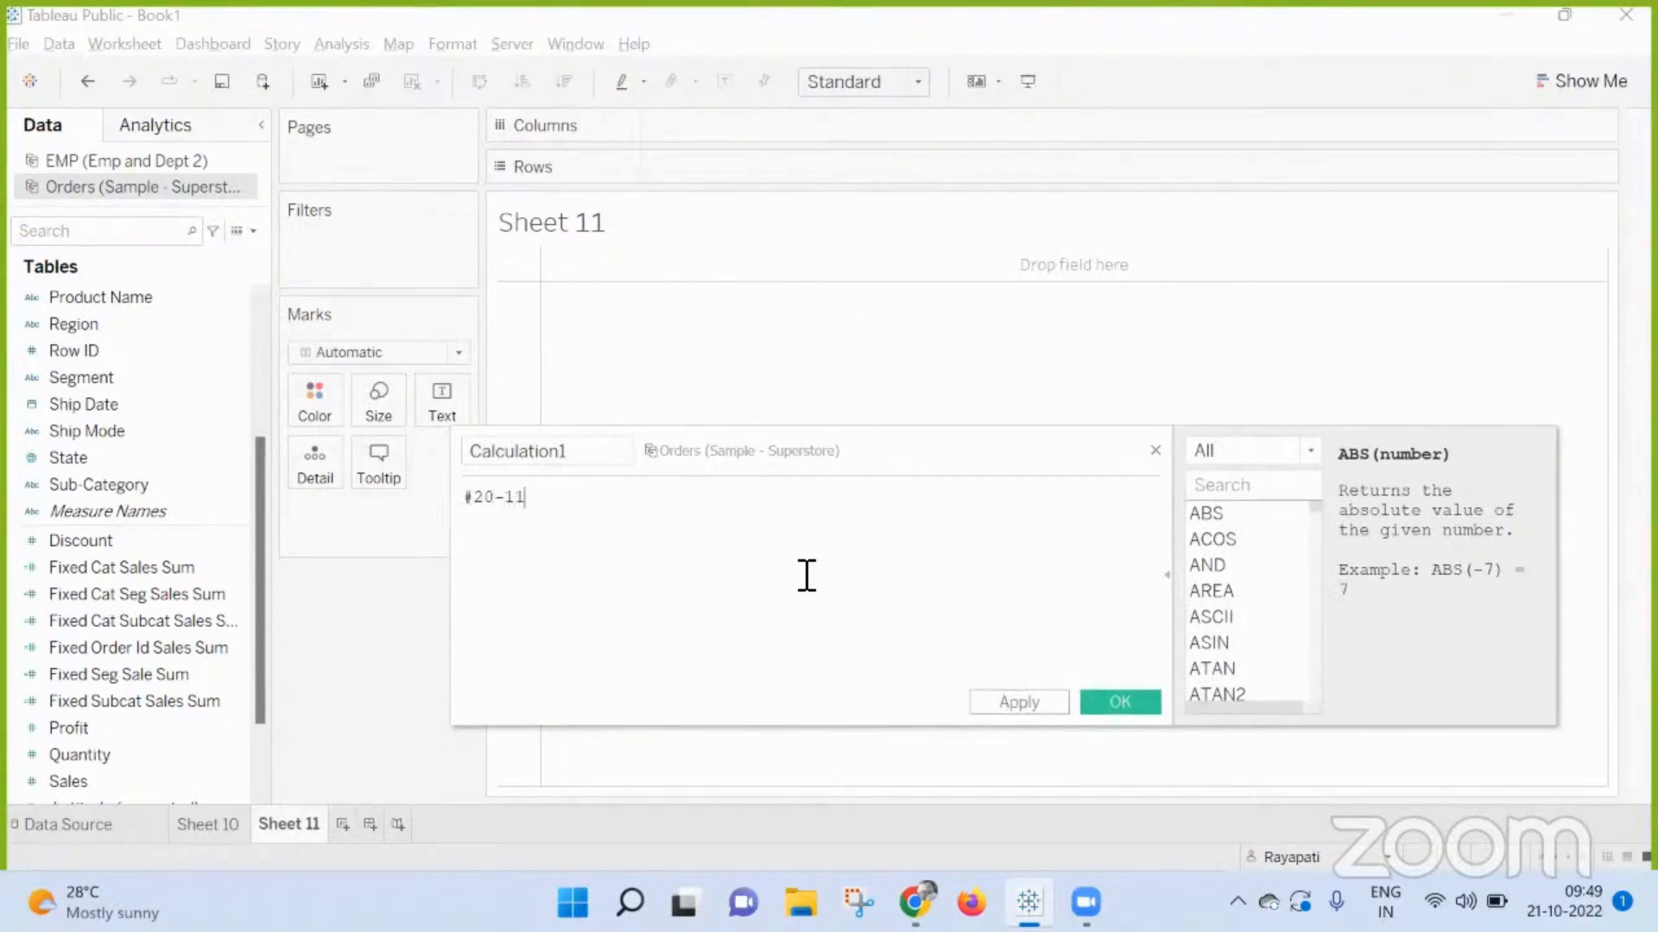
key(BackSpace)
text(0-2022#)
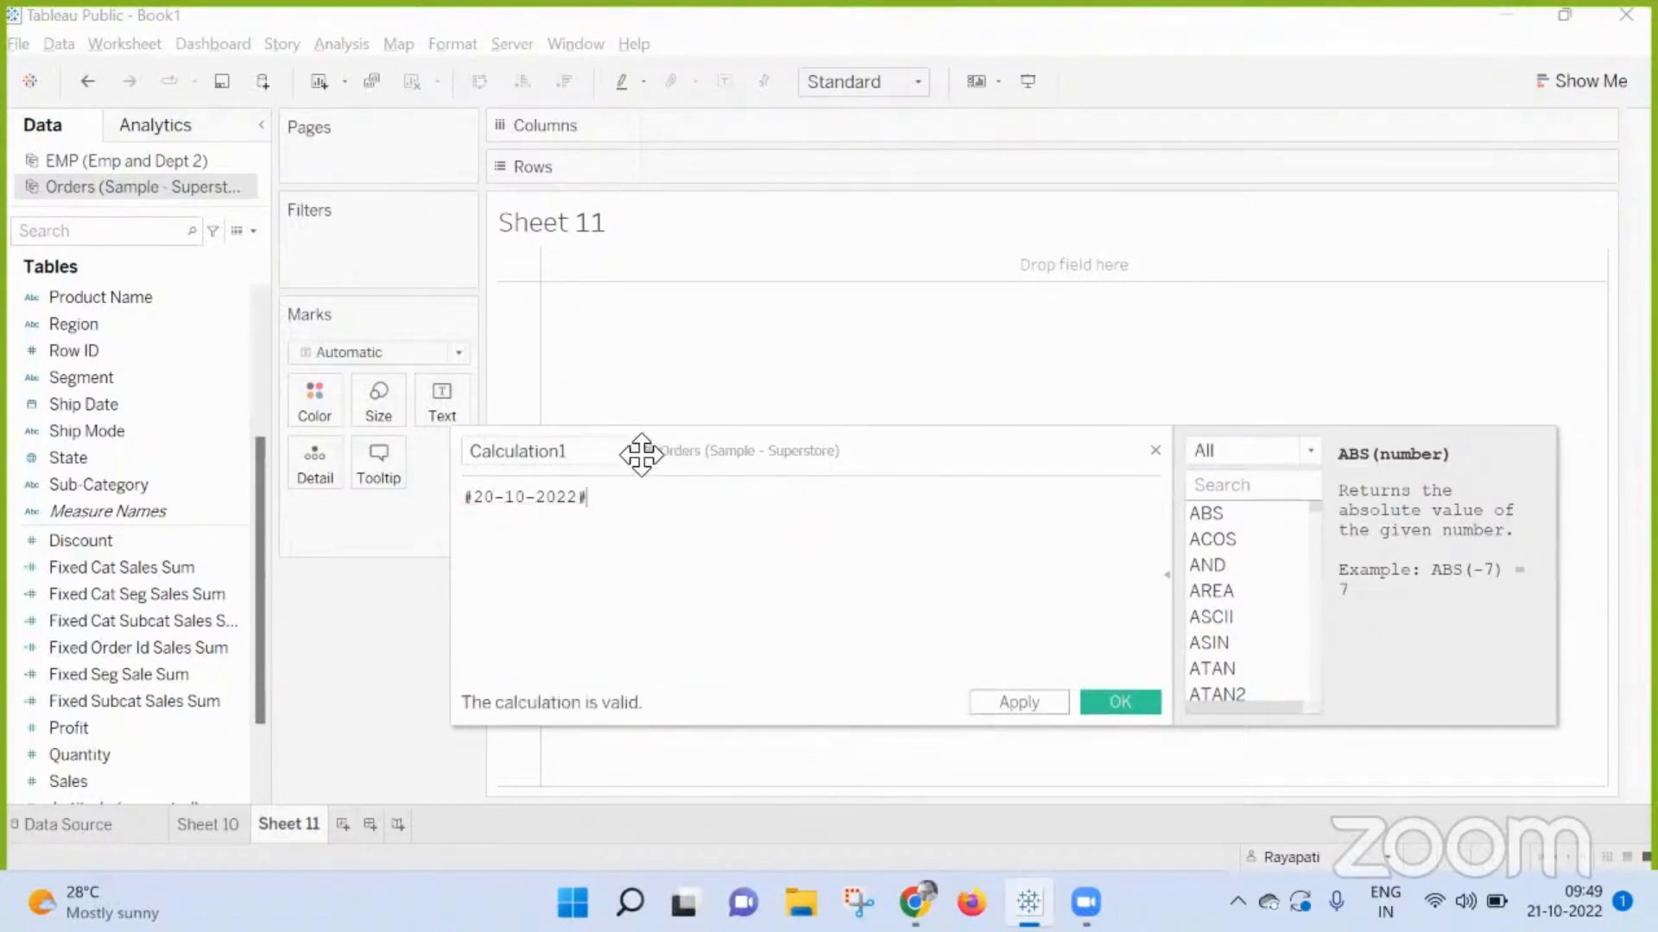
- Name the date calculation Refresh Date and save it
click(611, 450)
text(Ref)
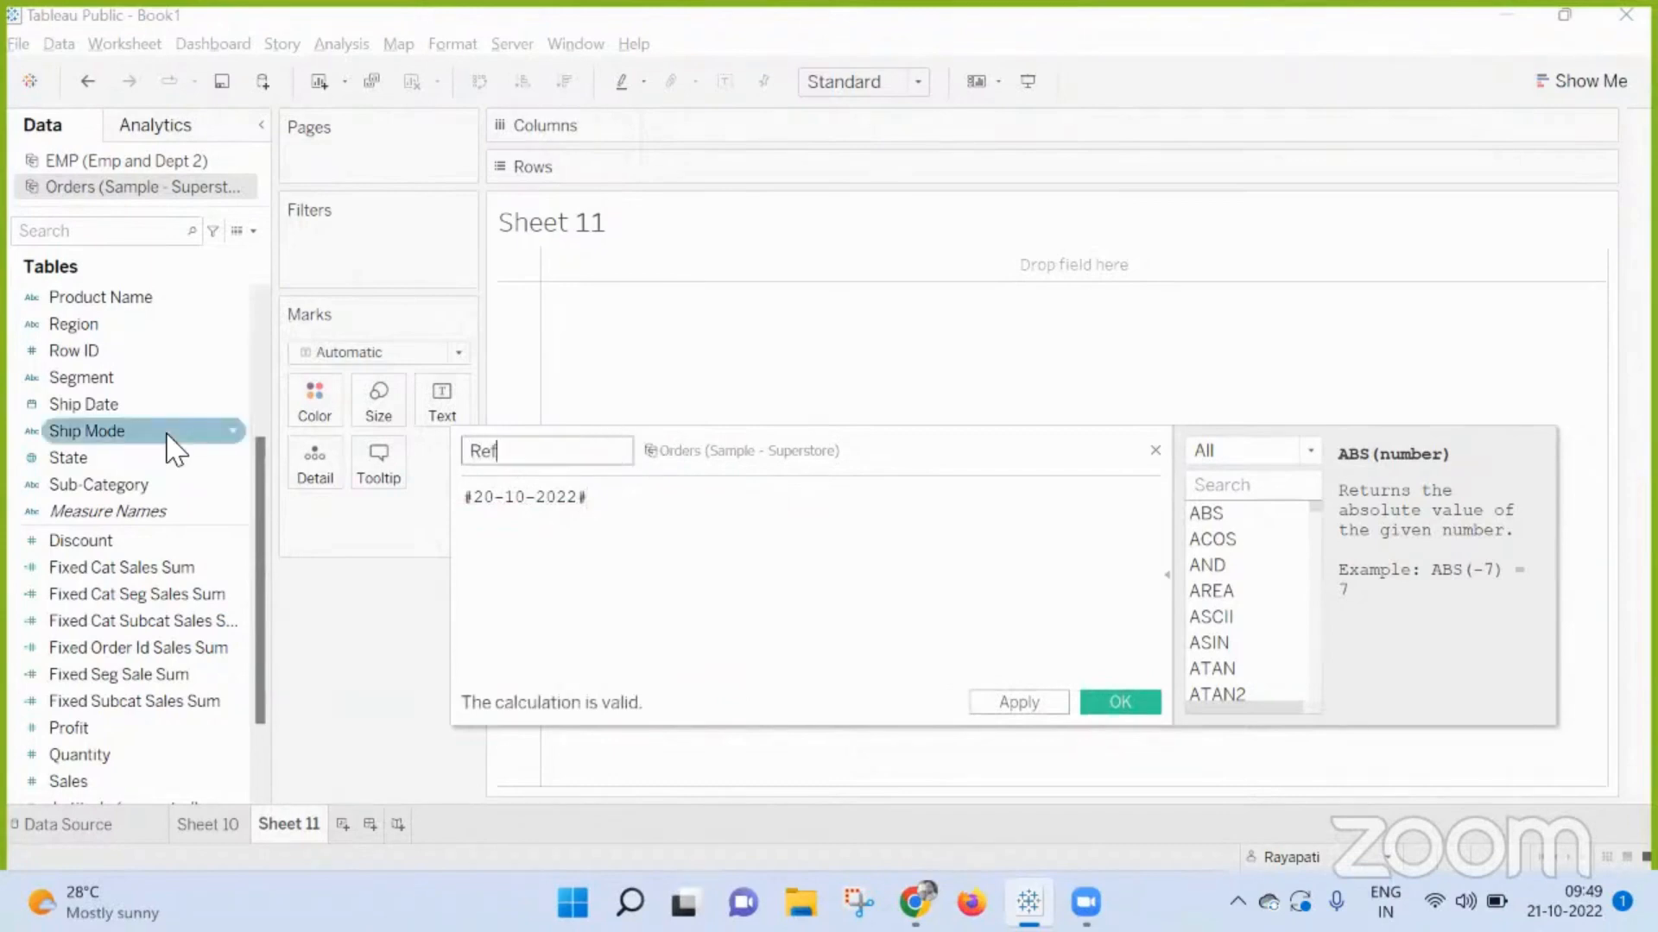
text(resh Date)
click(1042, 702)
click(1122, 702)
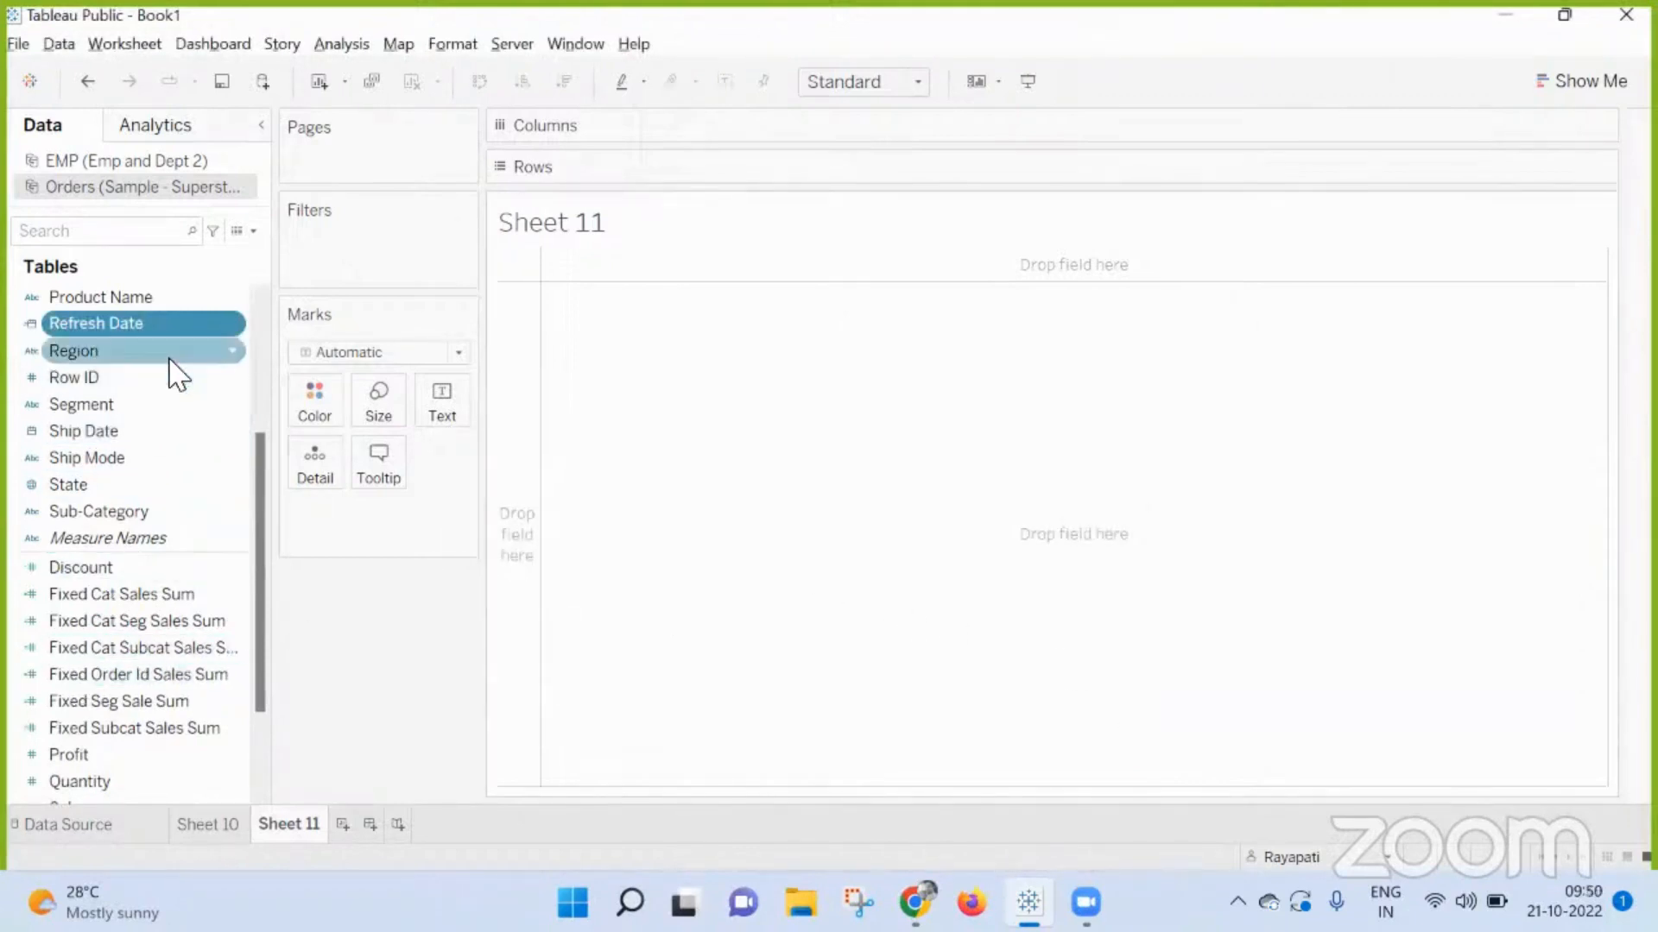
click(134, 326)
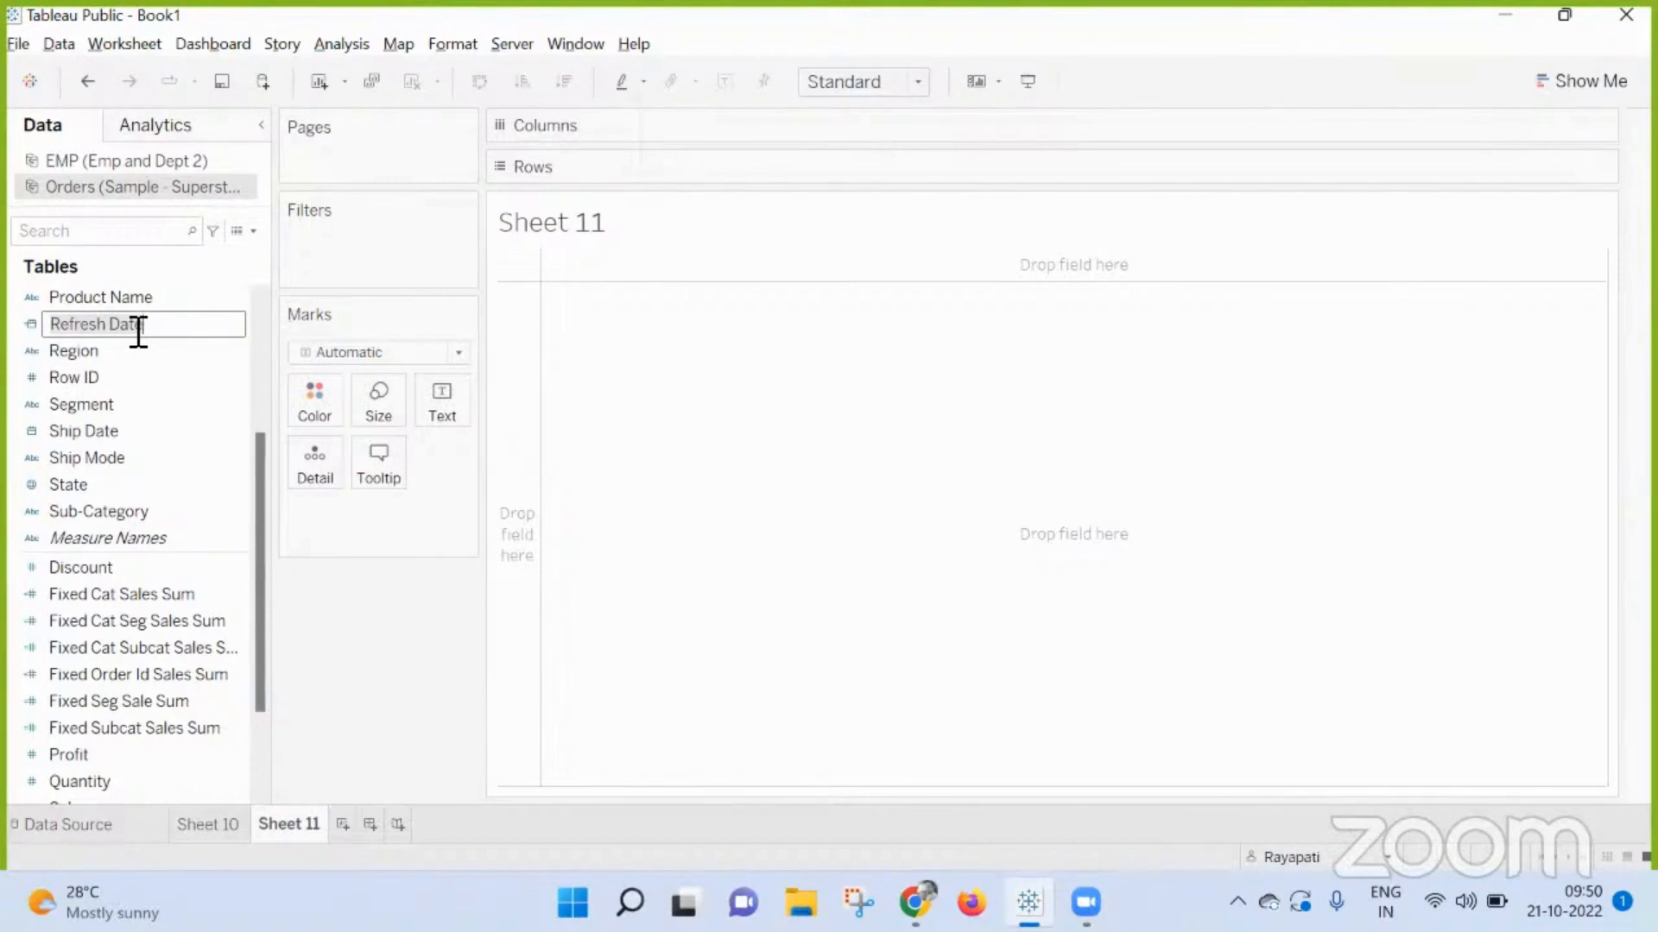
click(145, 326)
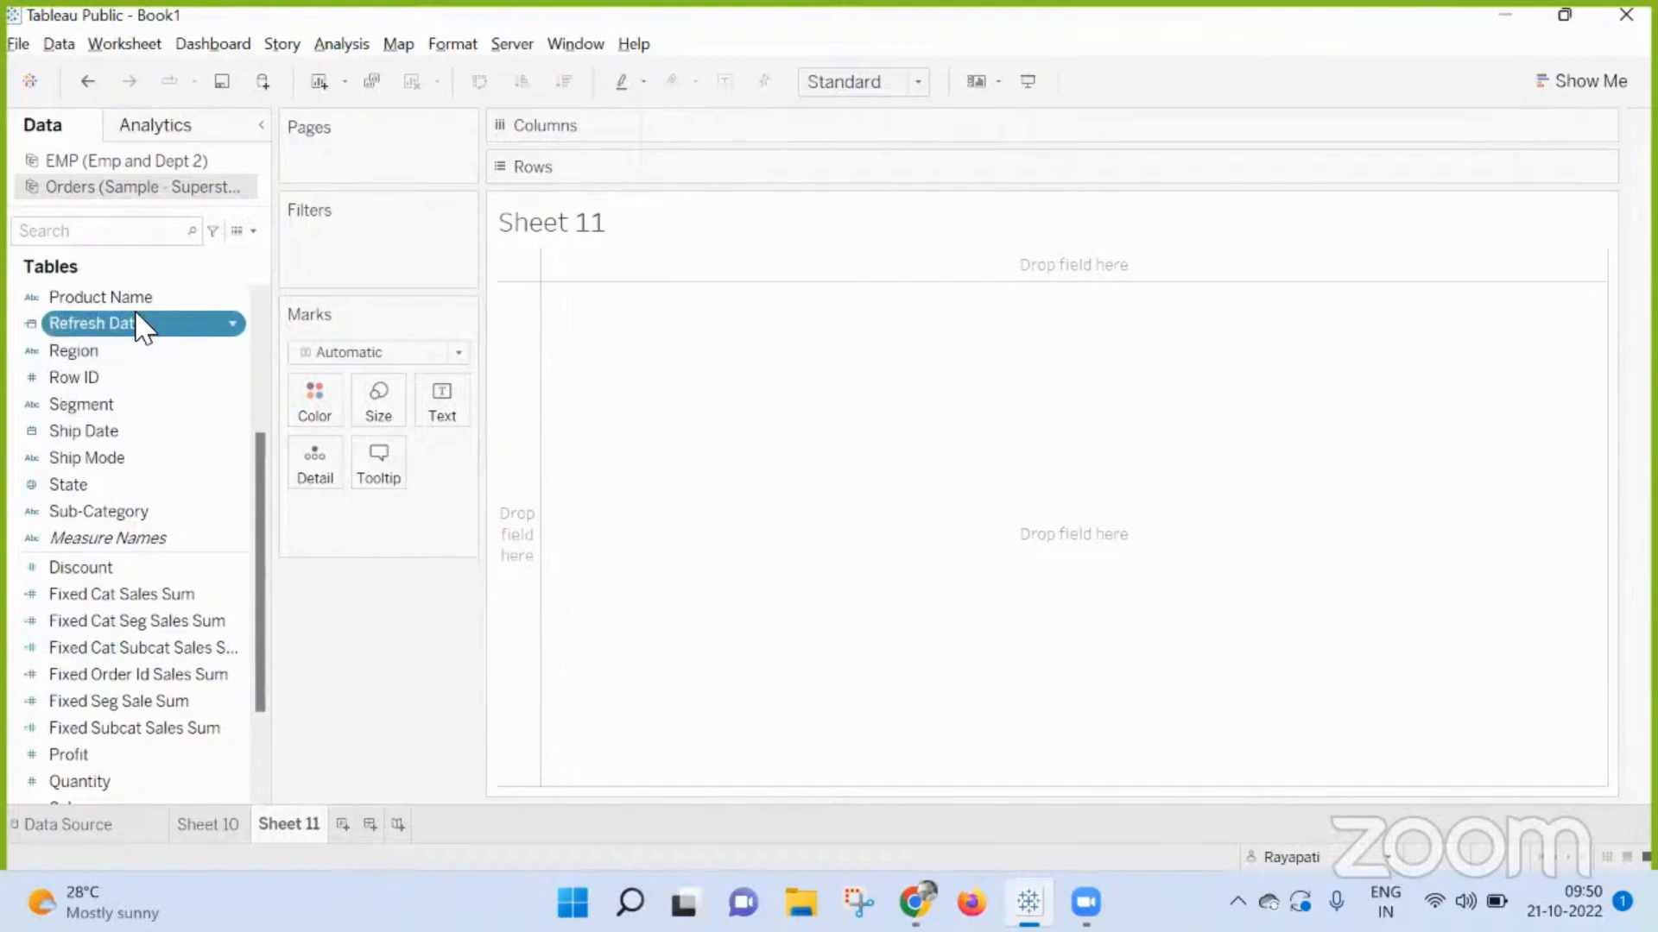
- Create and save another calculated field in the Orders data source with the formula TODAY()
click(247, 230)
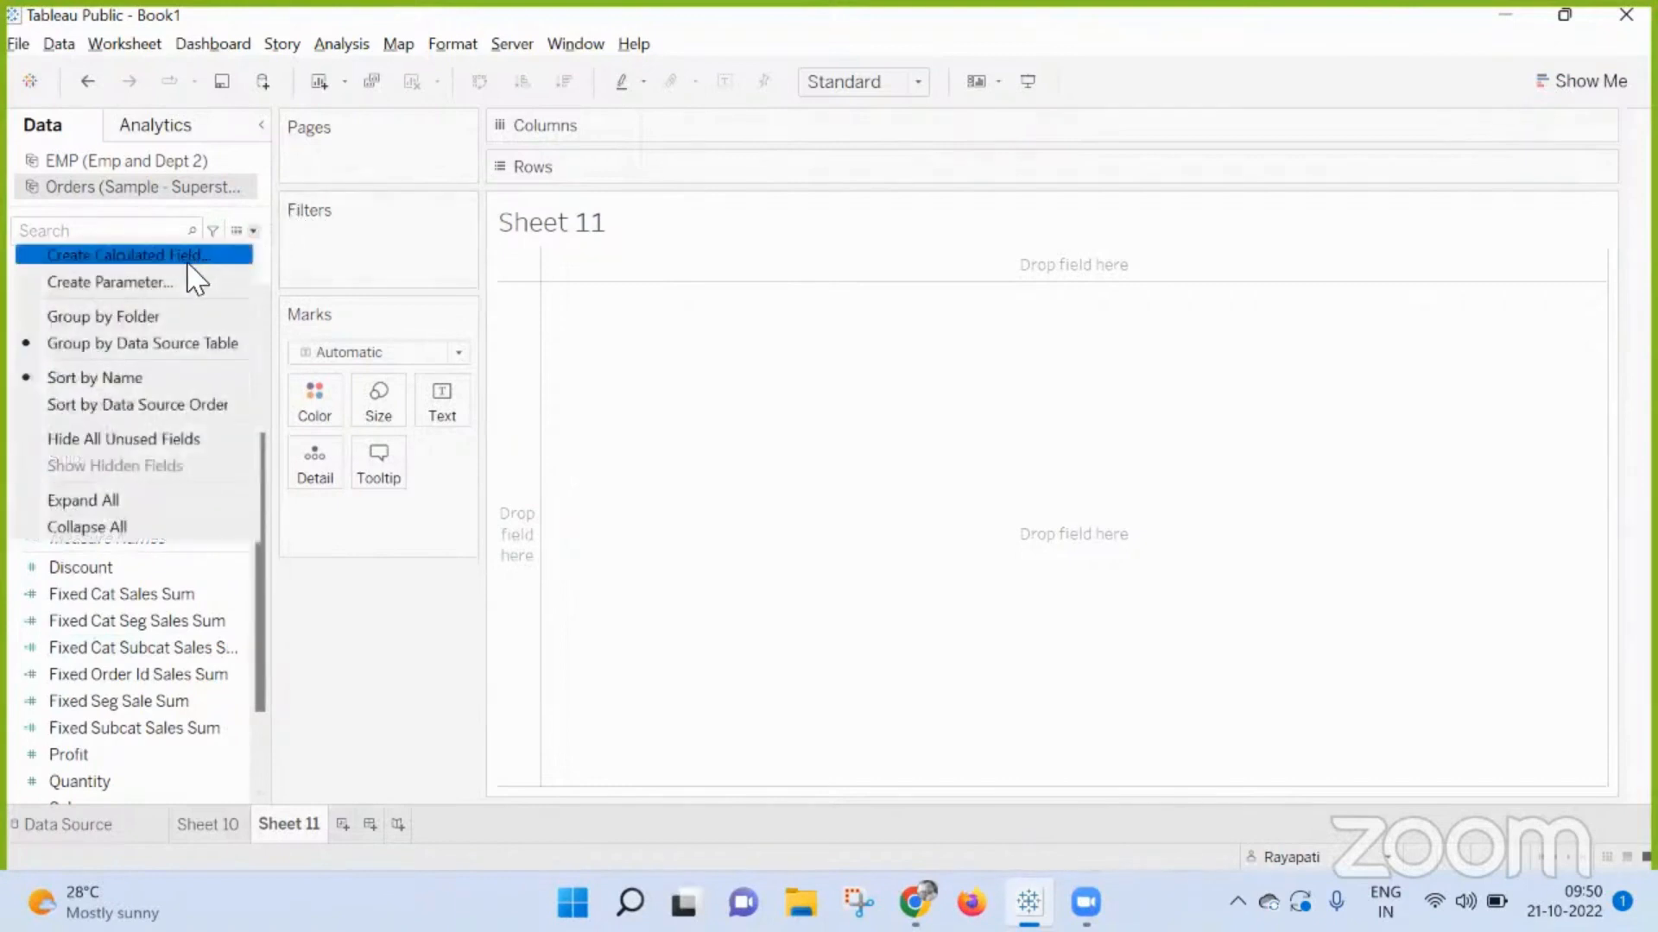
click(324, 591)
click(252, 233)
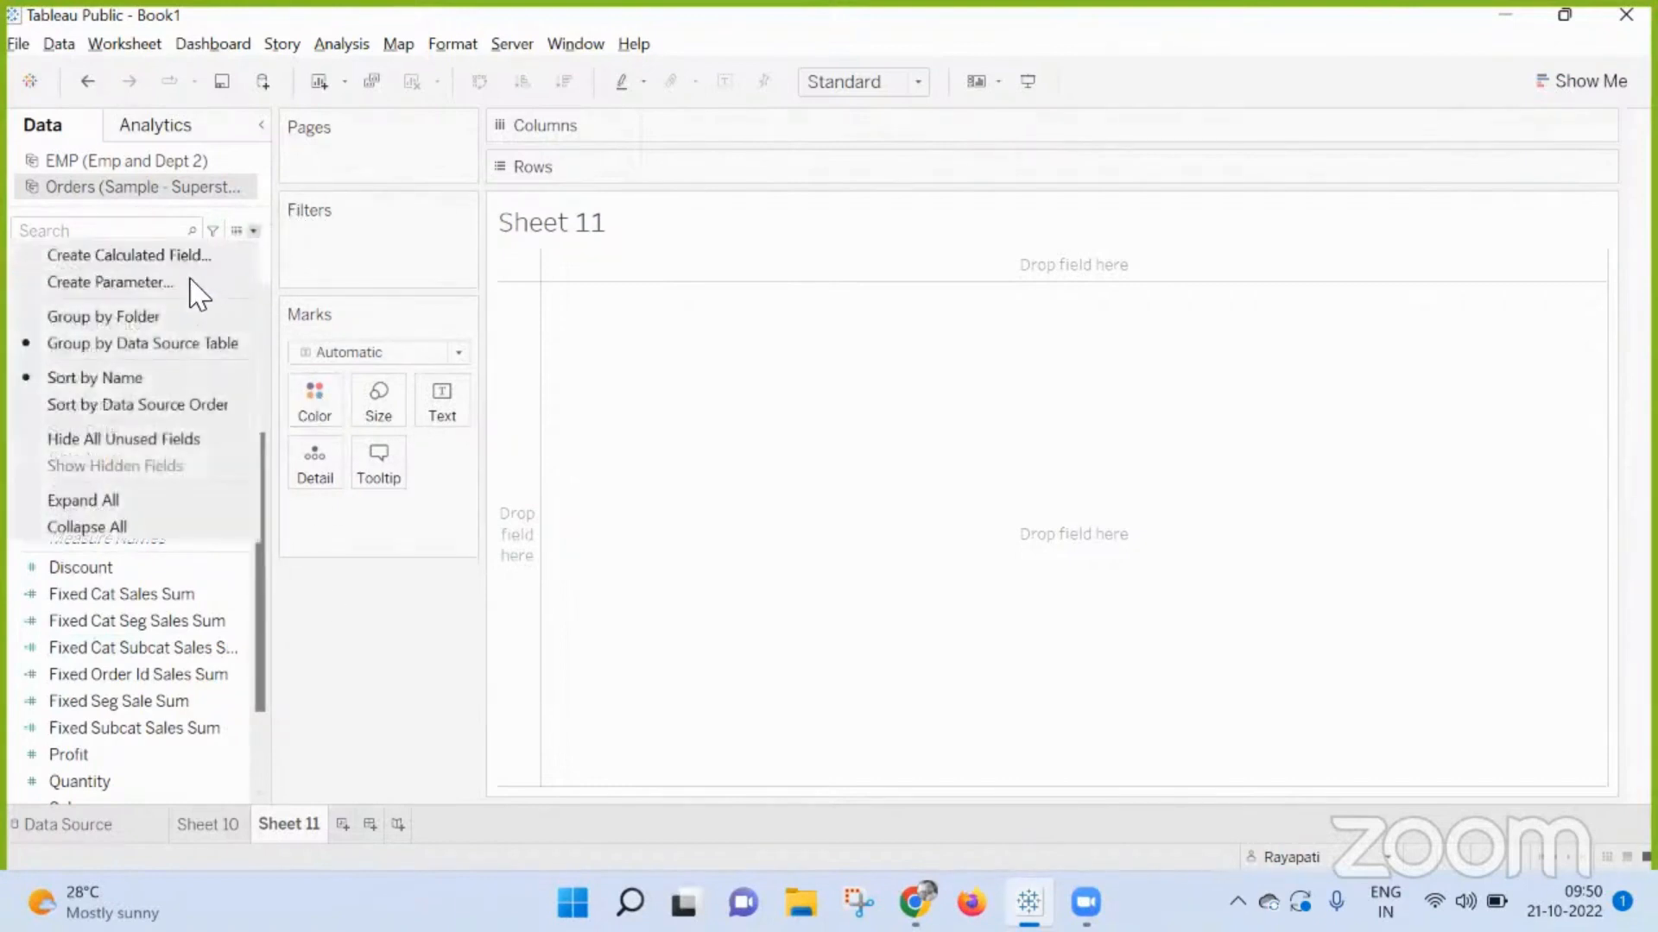
key(Return)
click(677, 529)
text(T)
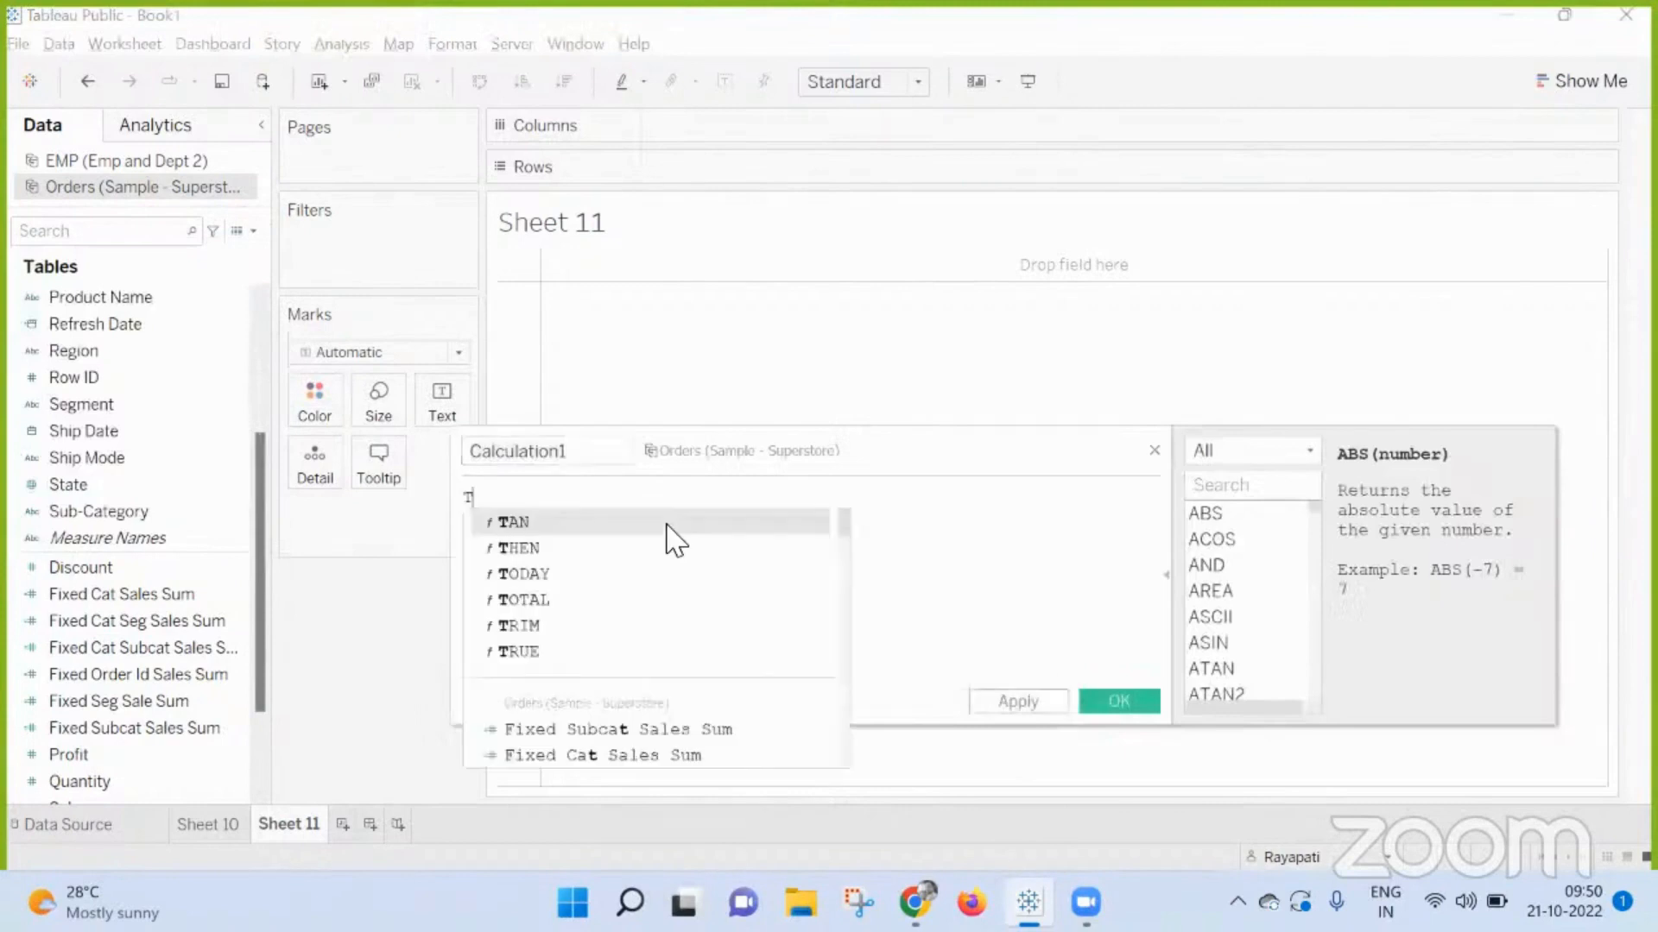
text(oday)
click(677, 529)
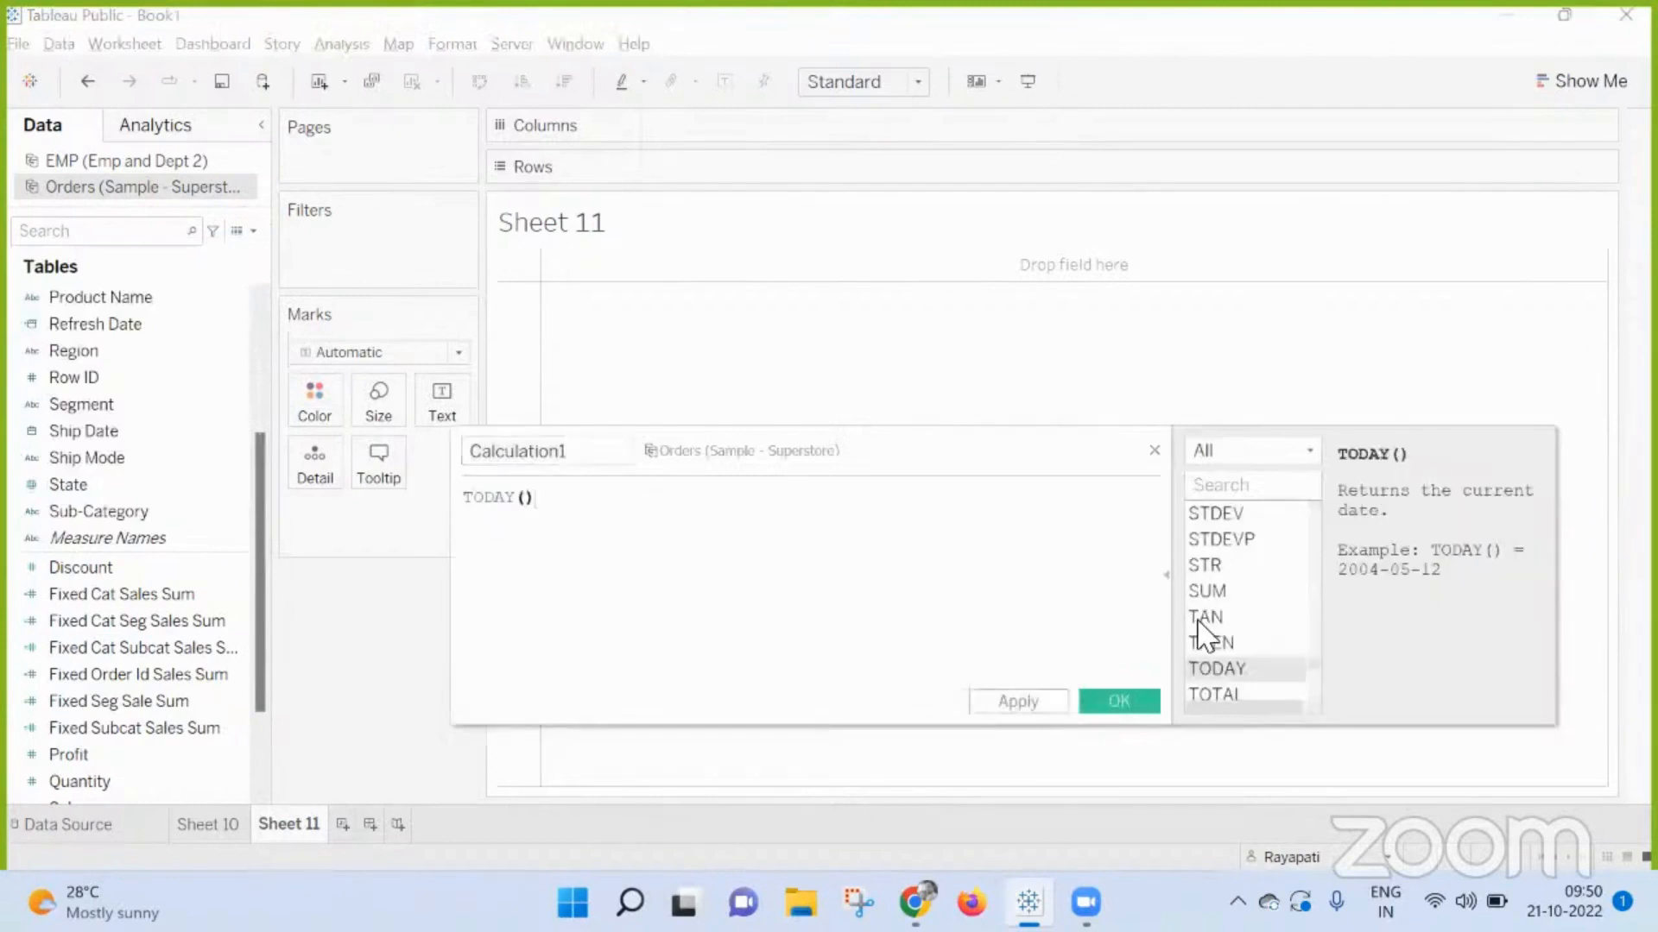
click(1120, 702)
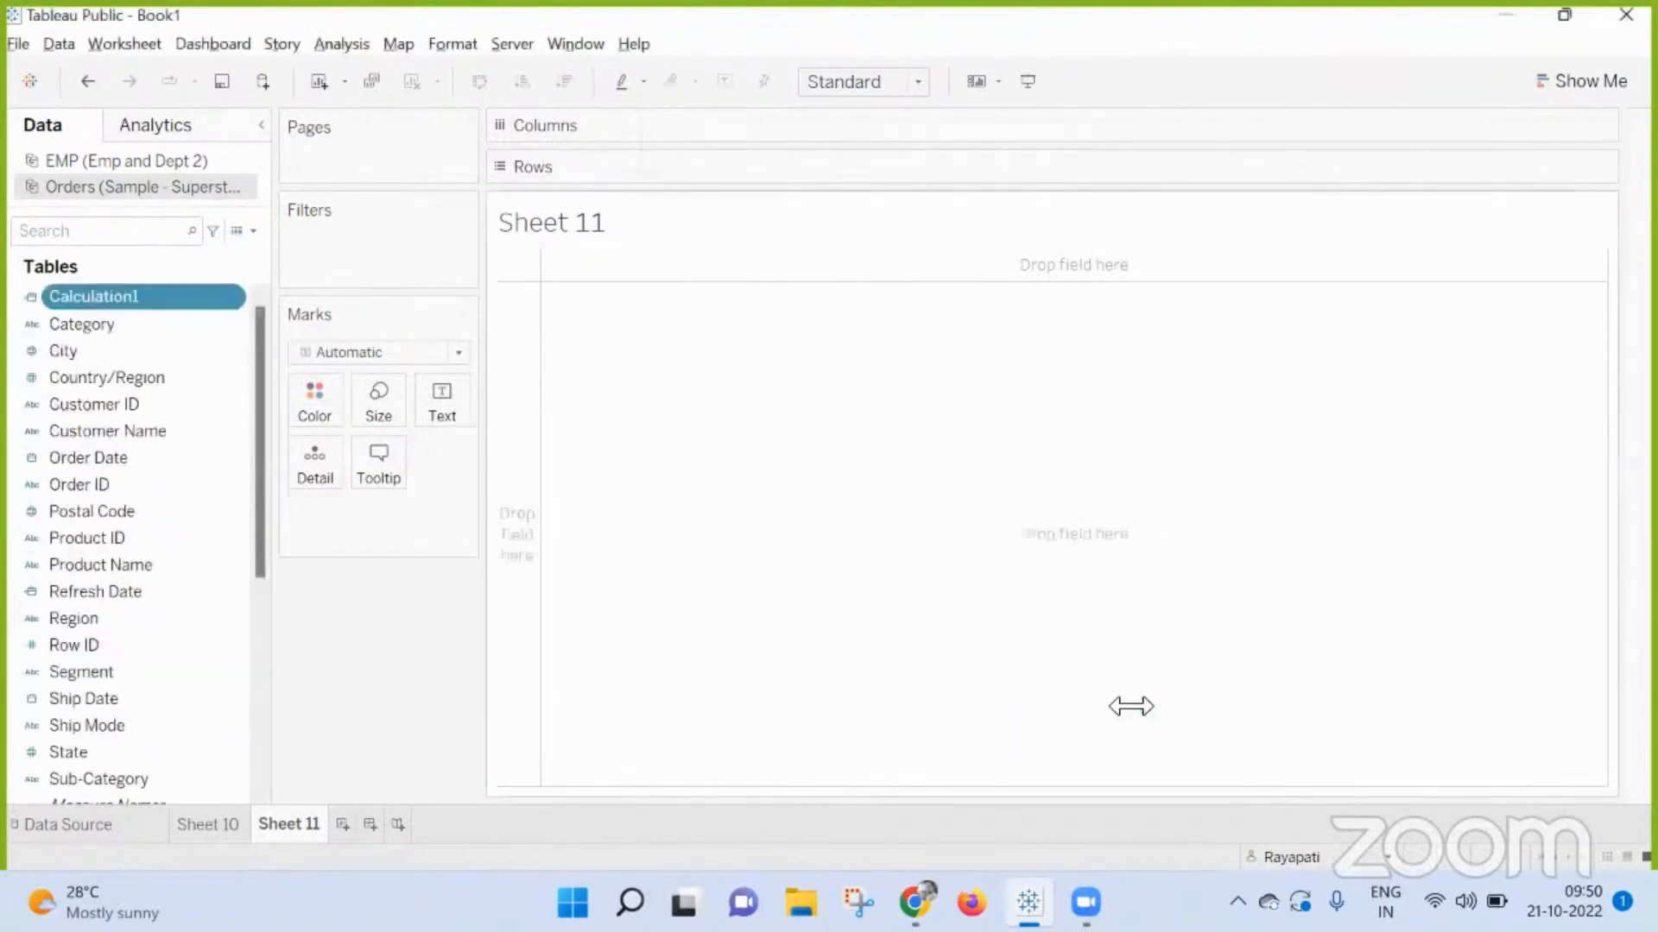
- Create a date parameter from the TODAY() field, with its list values loaded from Calculation1 when the workbook opens
right_click(104, 298)
mouse_move(196, 549)
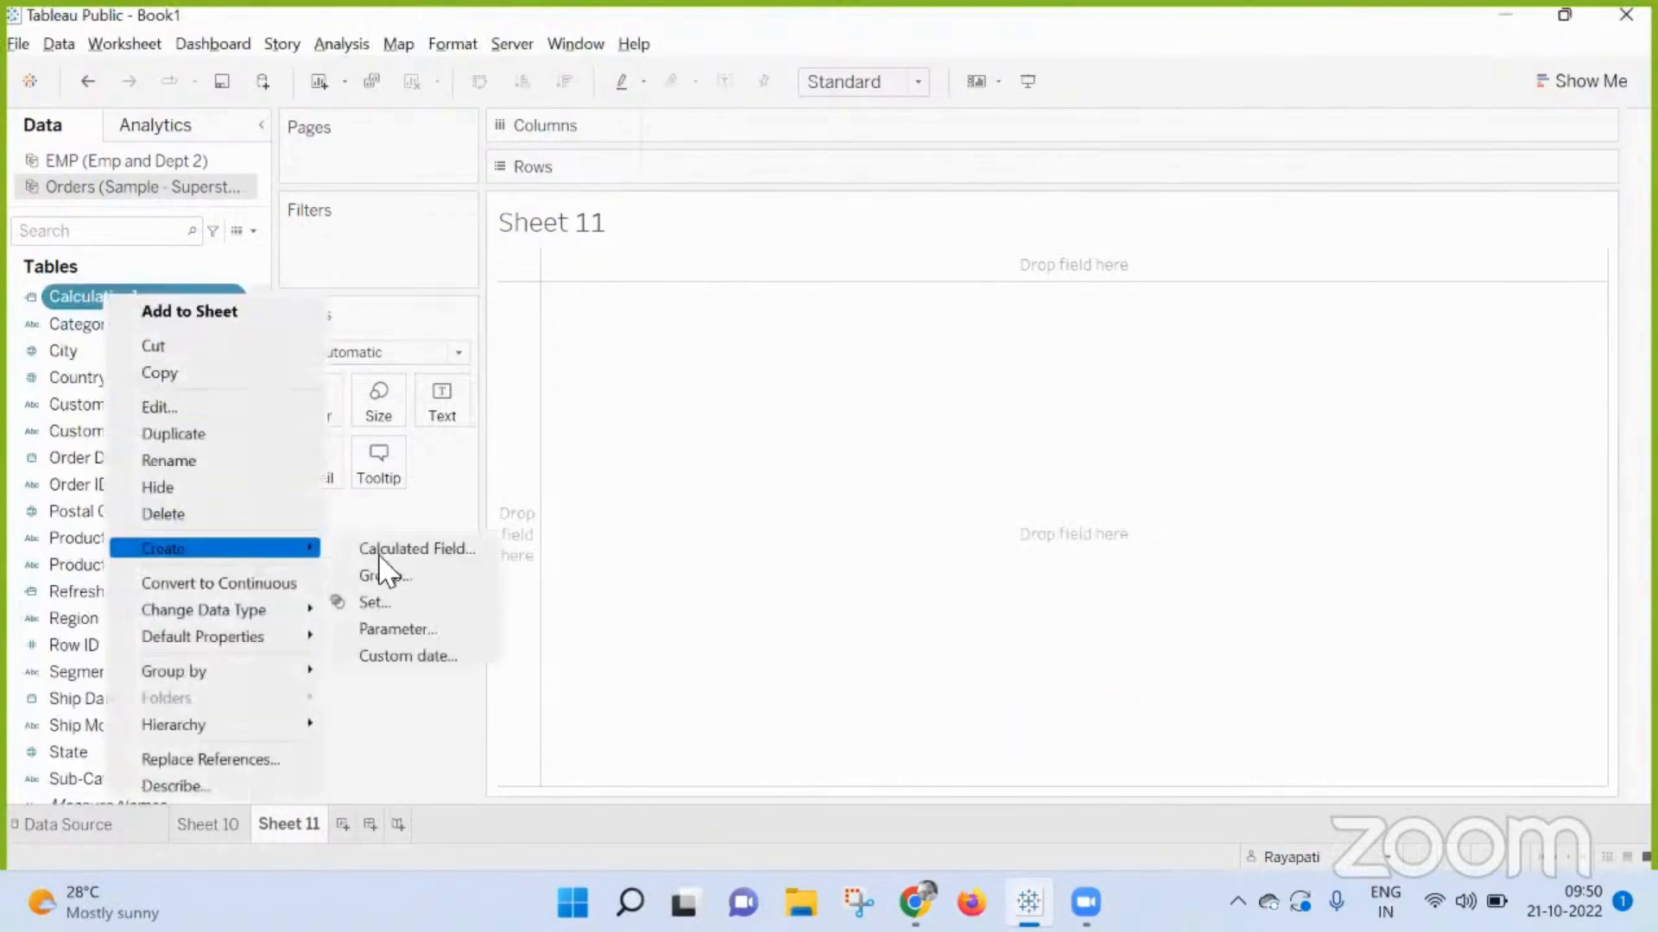
click(412, 653)
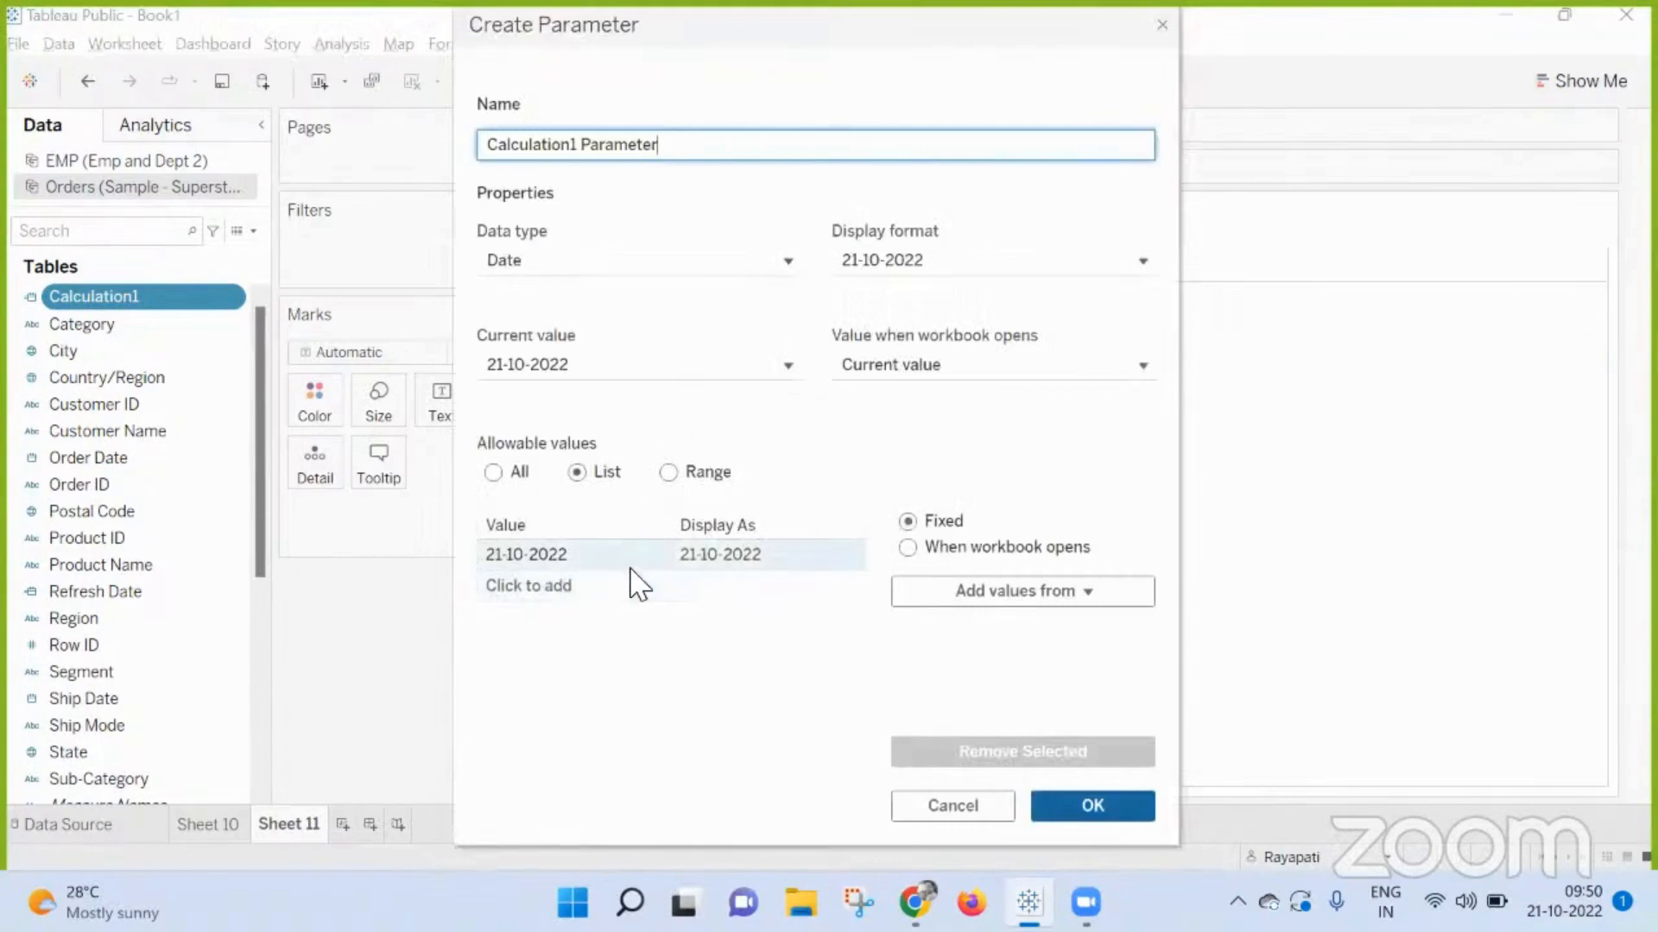
click(908, 547)
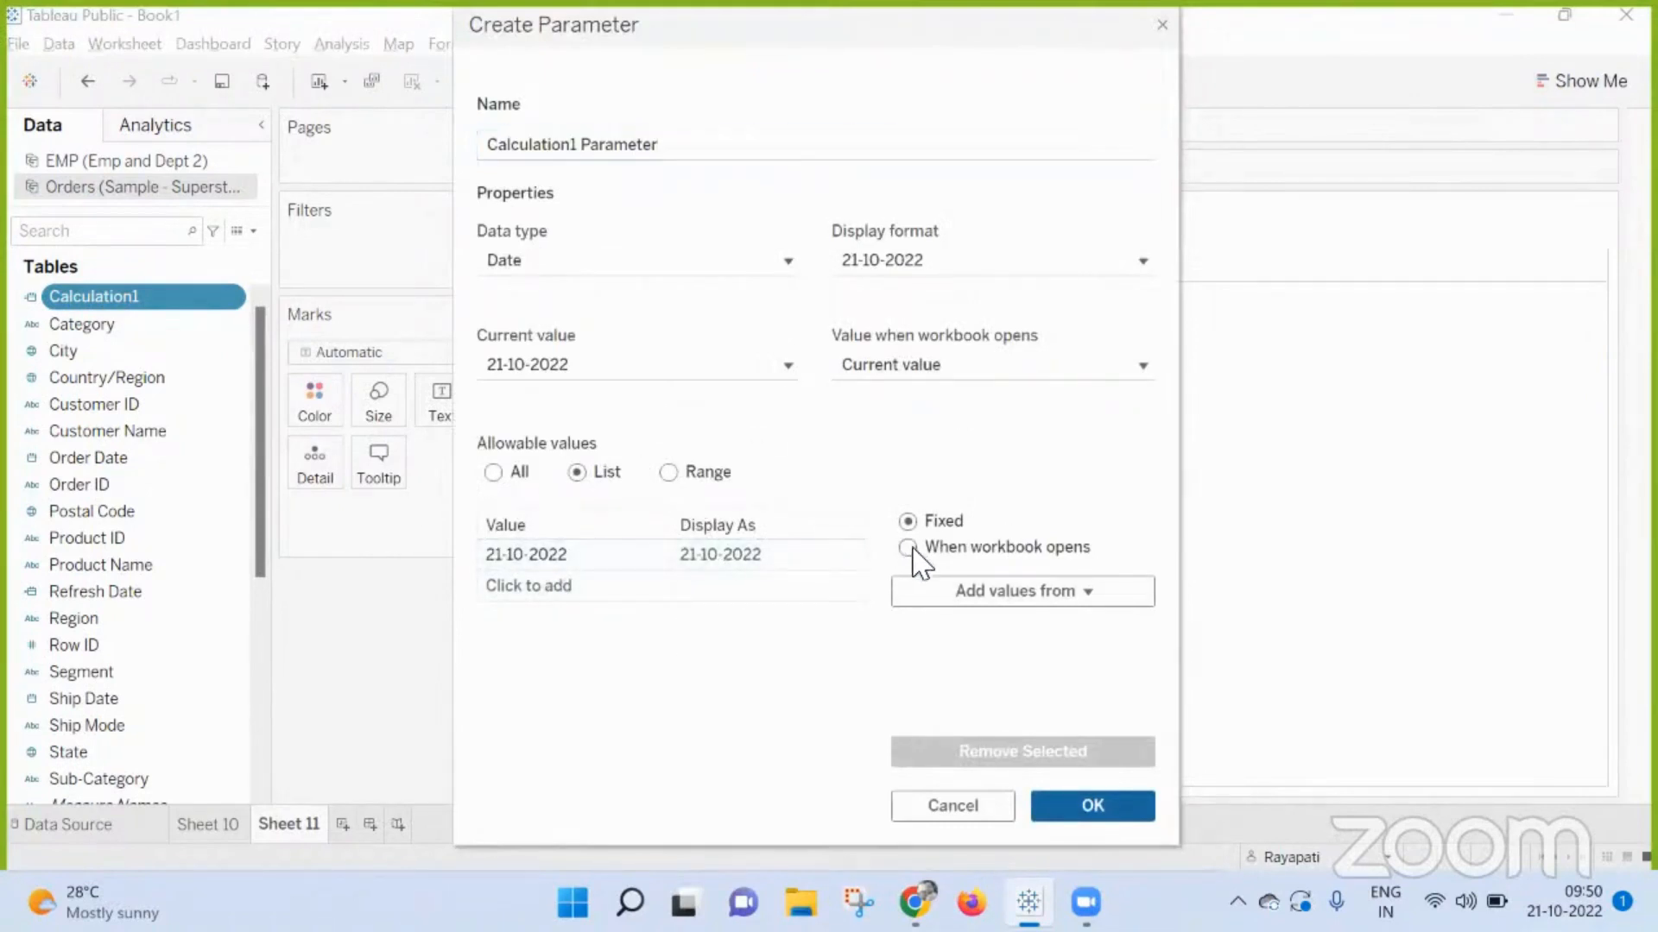
click(926, 592)
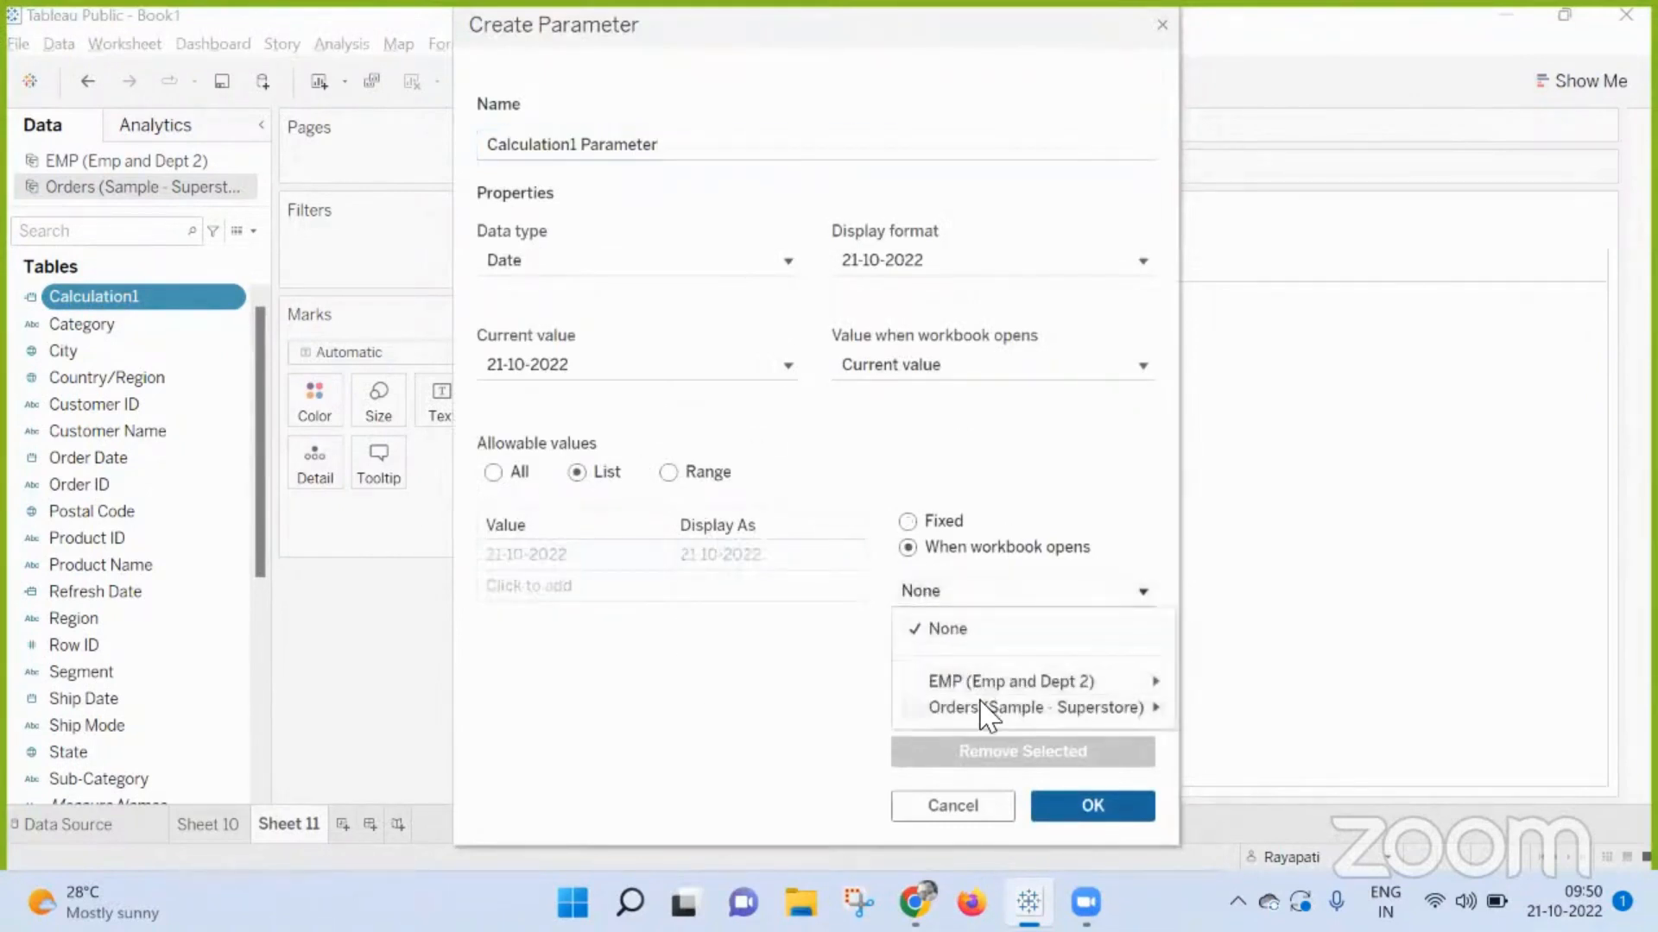
mouse_move(932, 717)
click(847, 708)
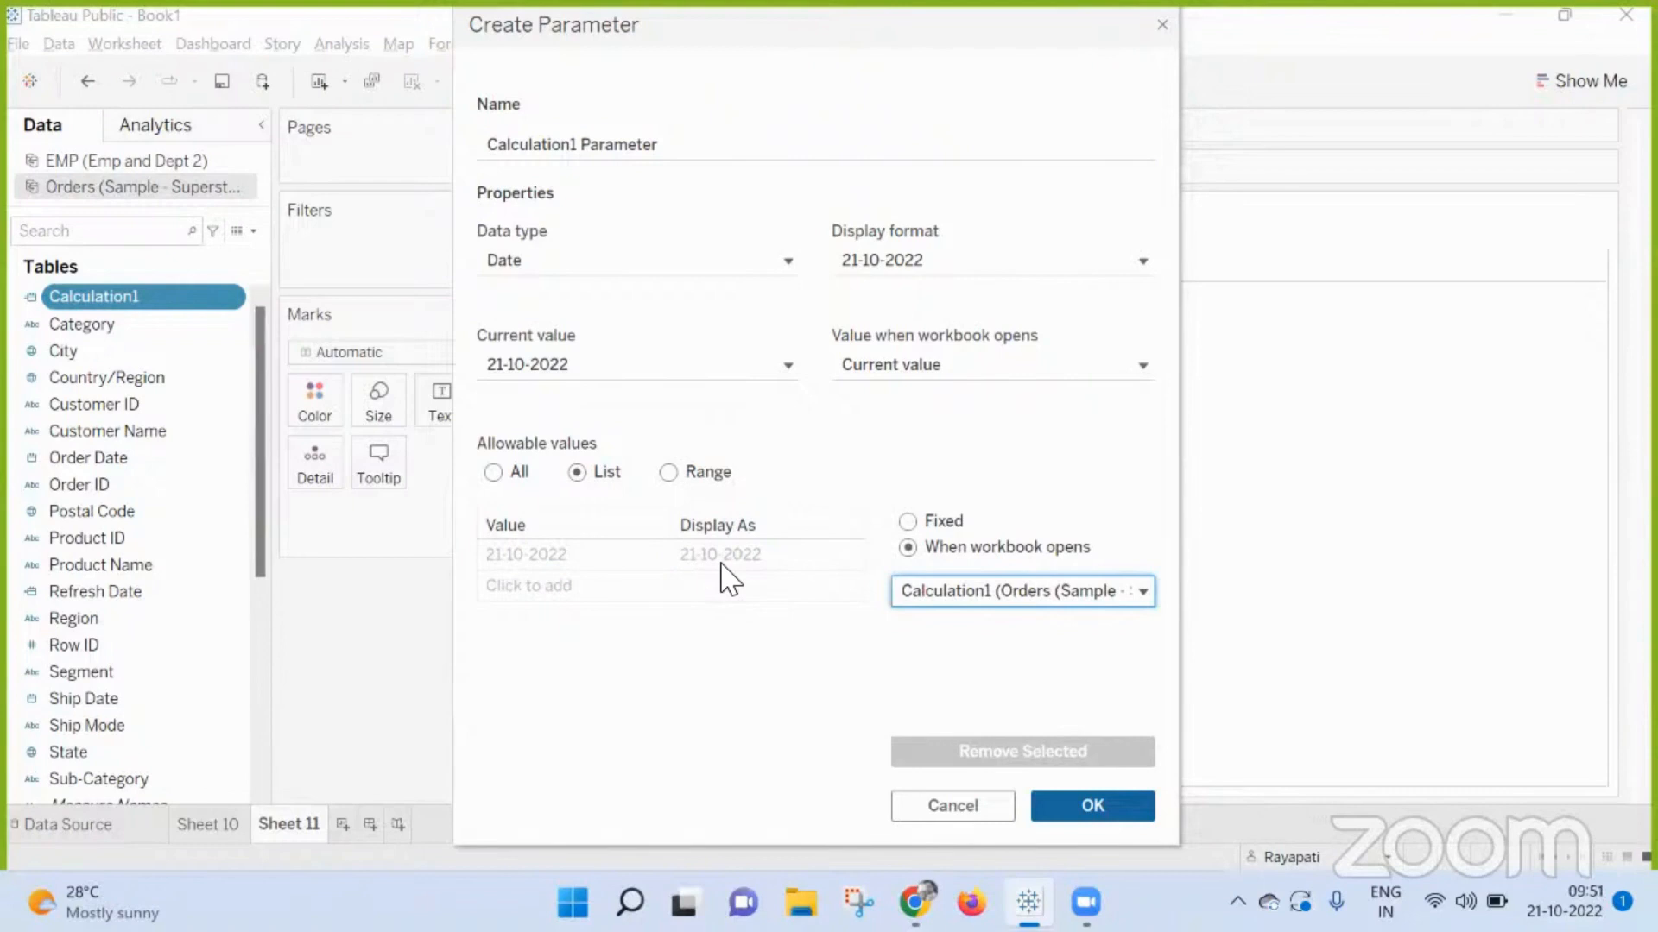
click(1048, 803)
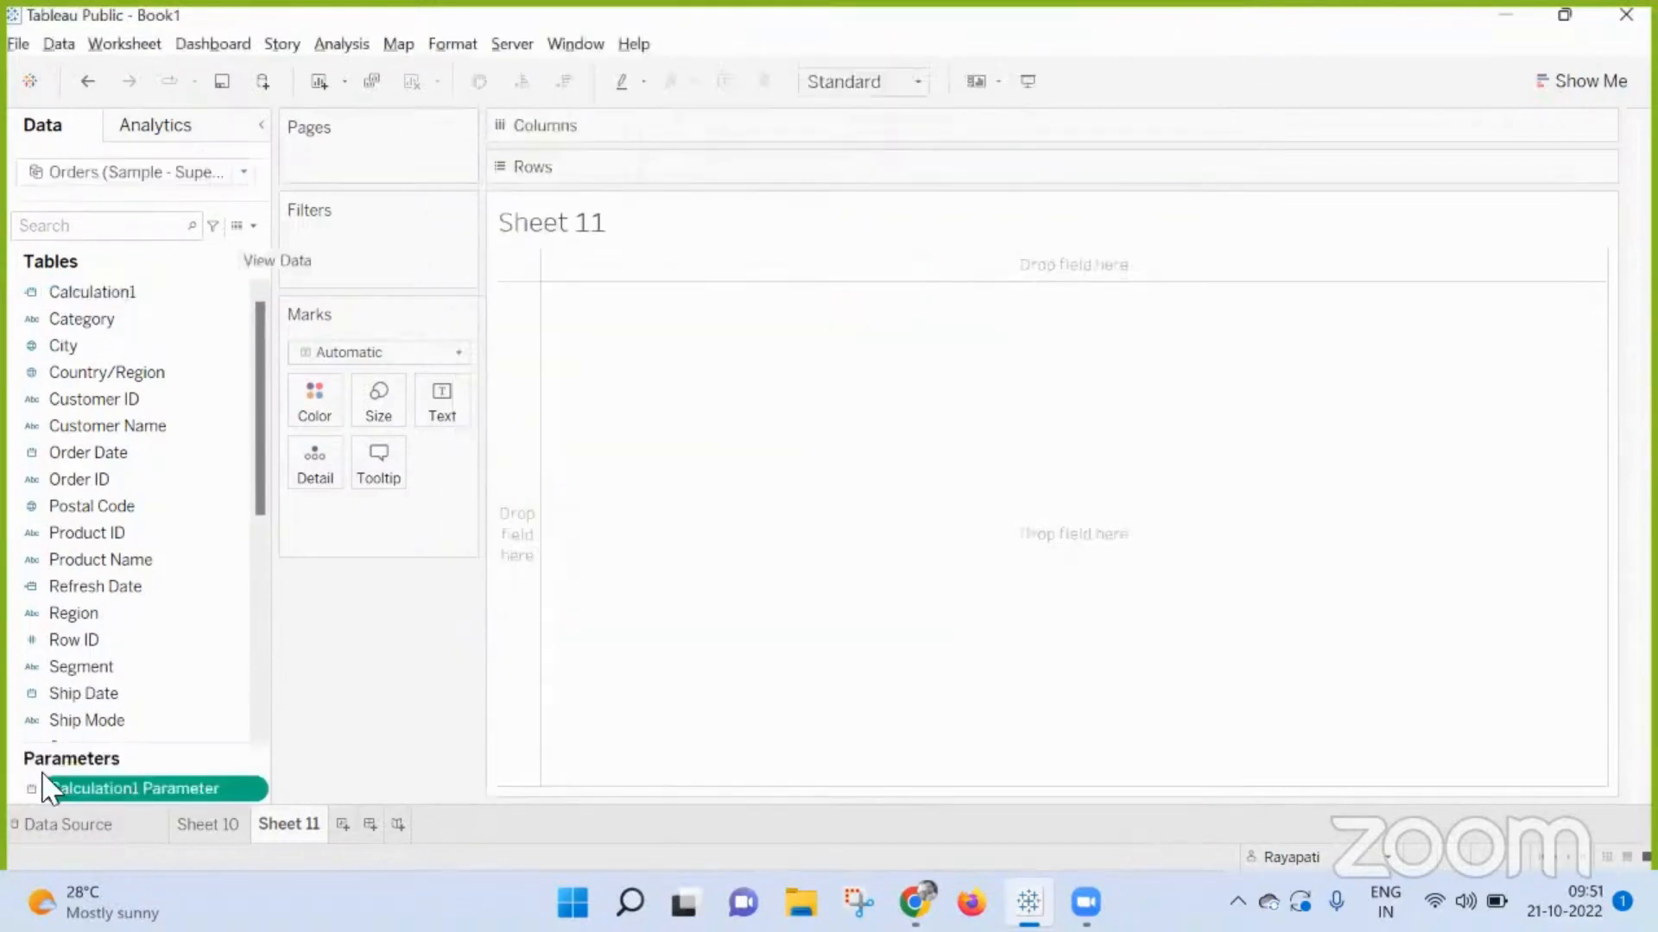
right_click(73, 787)
click(423, 687)
- Start a calculated field with the condition If [Refresh Date] = [Calculation1 Parameter]
click(253, 226)
click(129, 249)
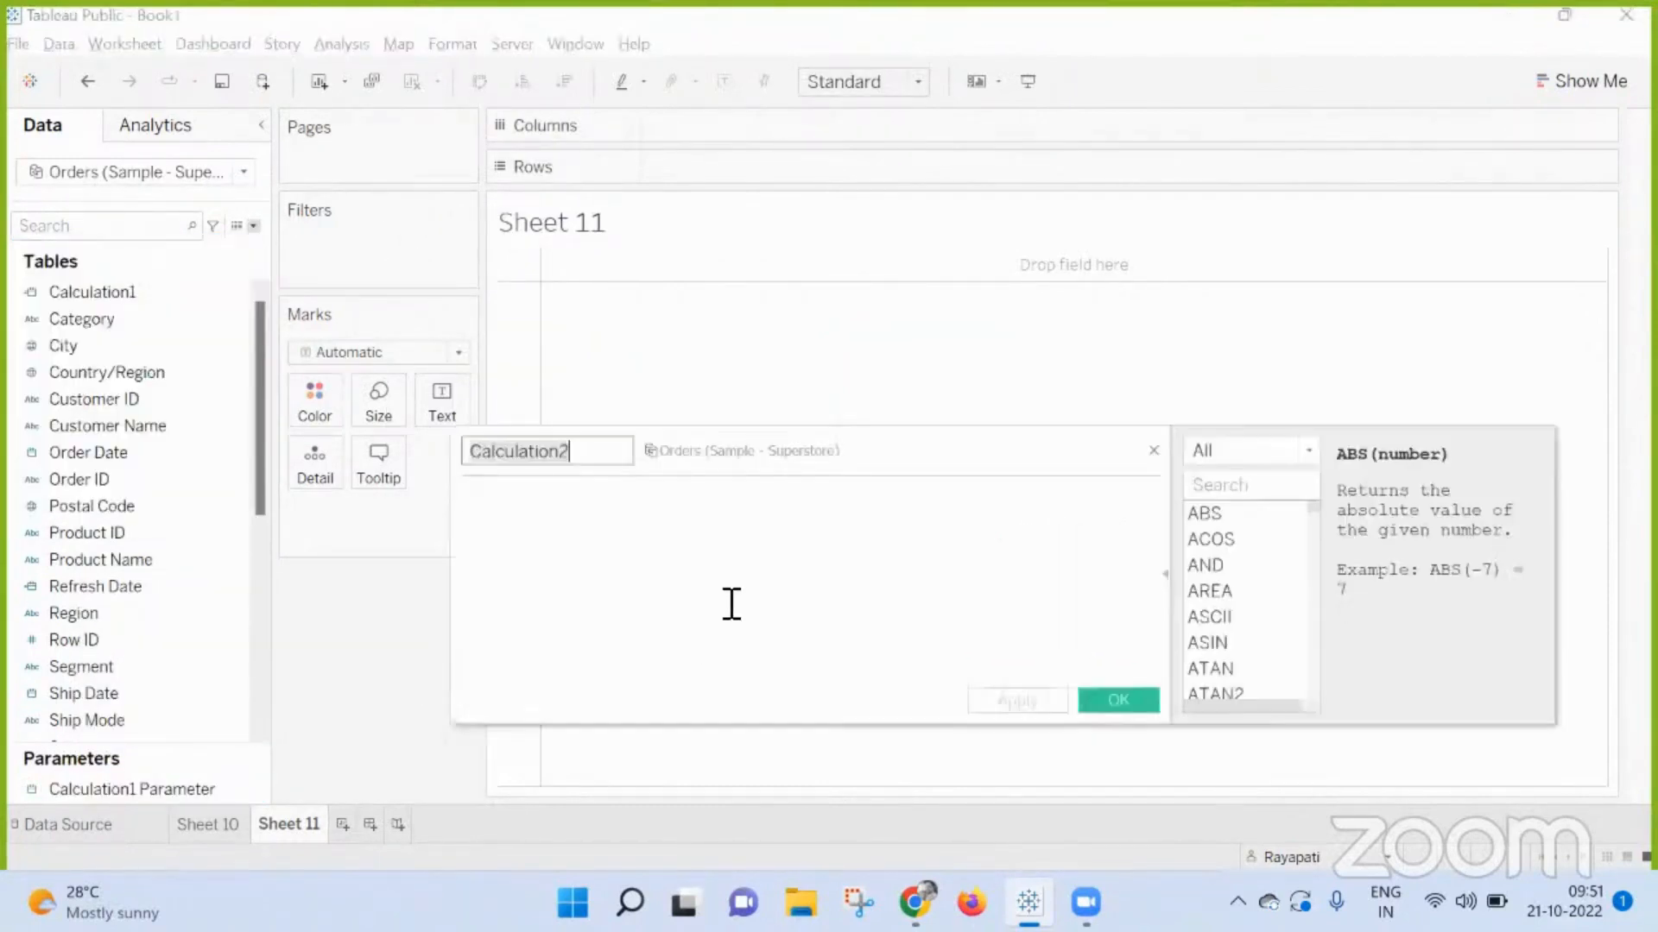
text(If)
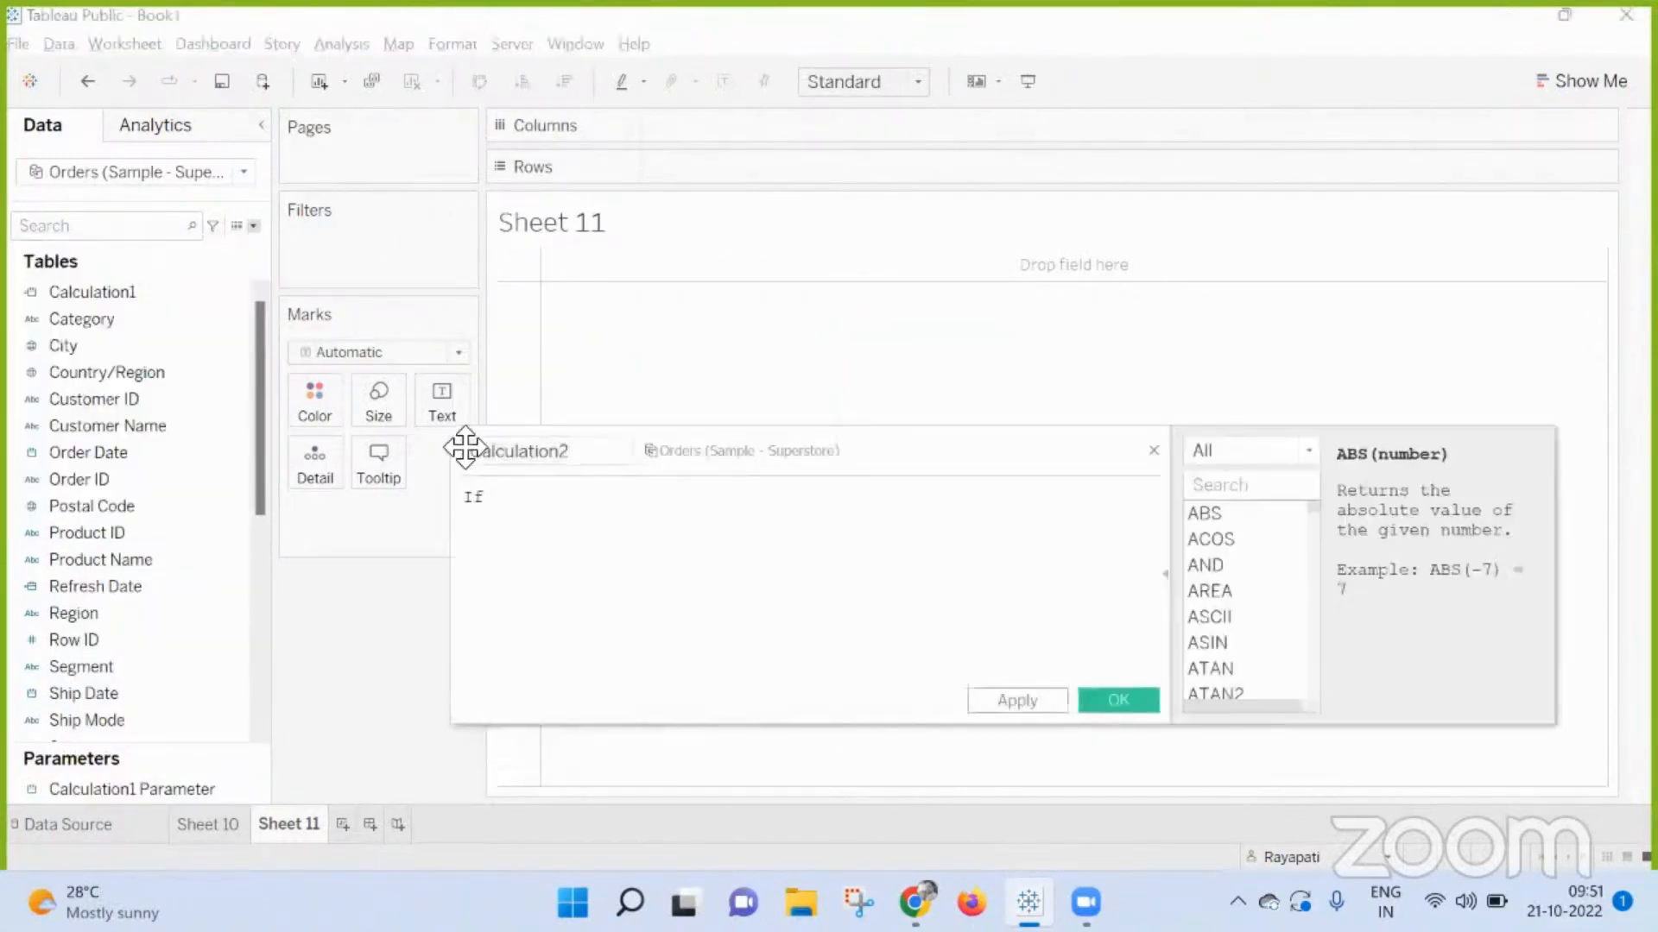
drag(177, 294, 863, 519)
click(133, 245)
text(ref)
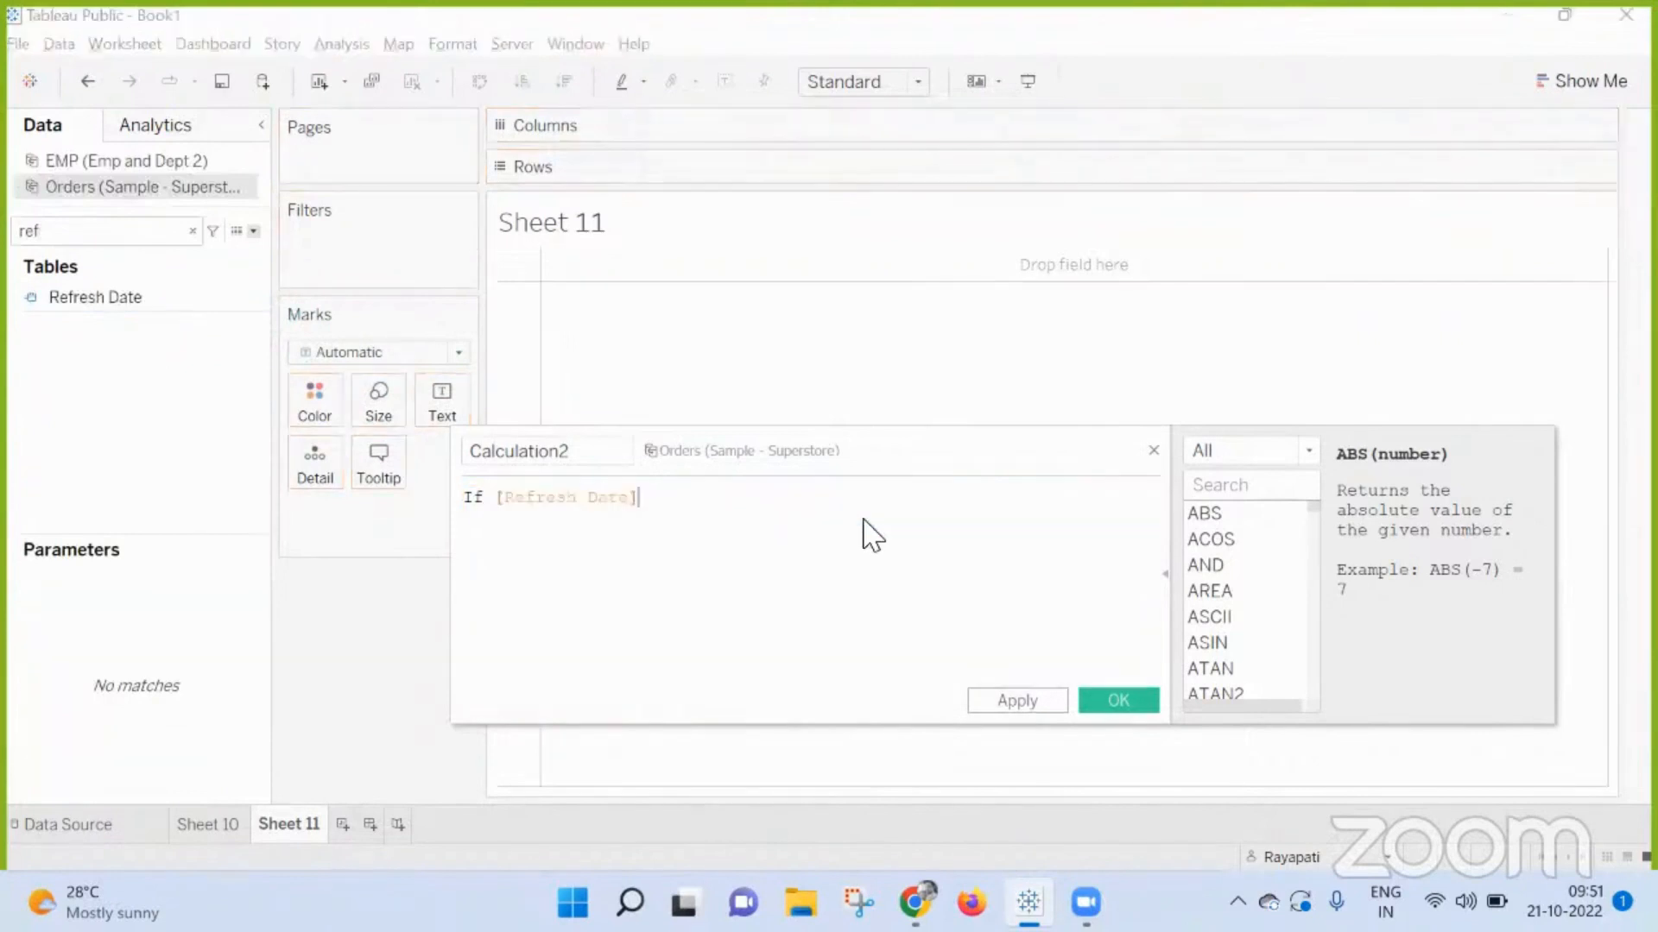
text(=)
click(192, 231)
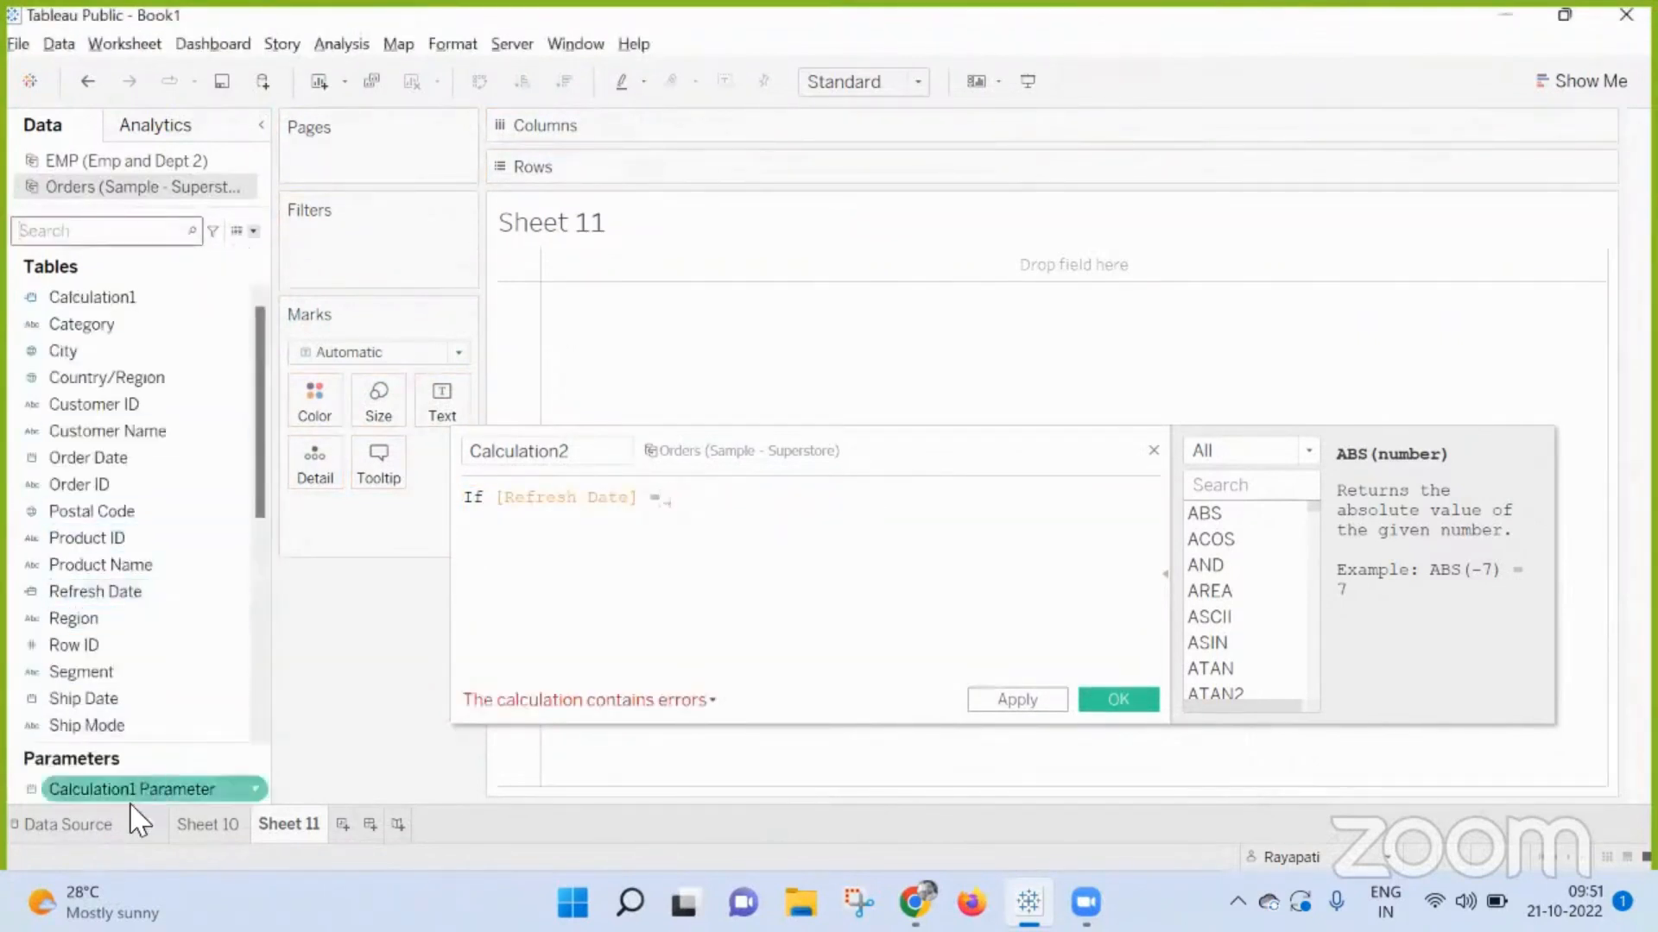
drag(134, 799, 965, 566)
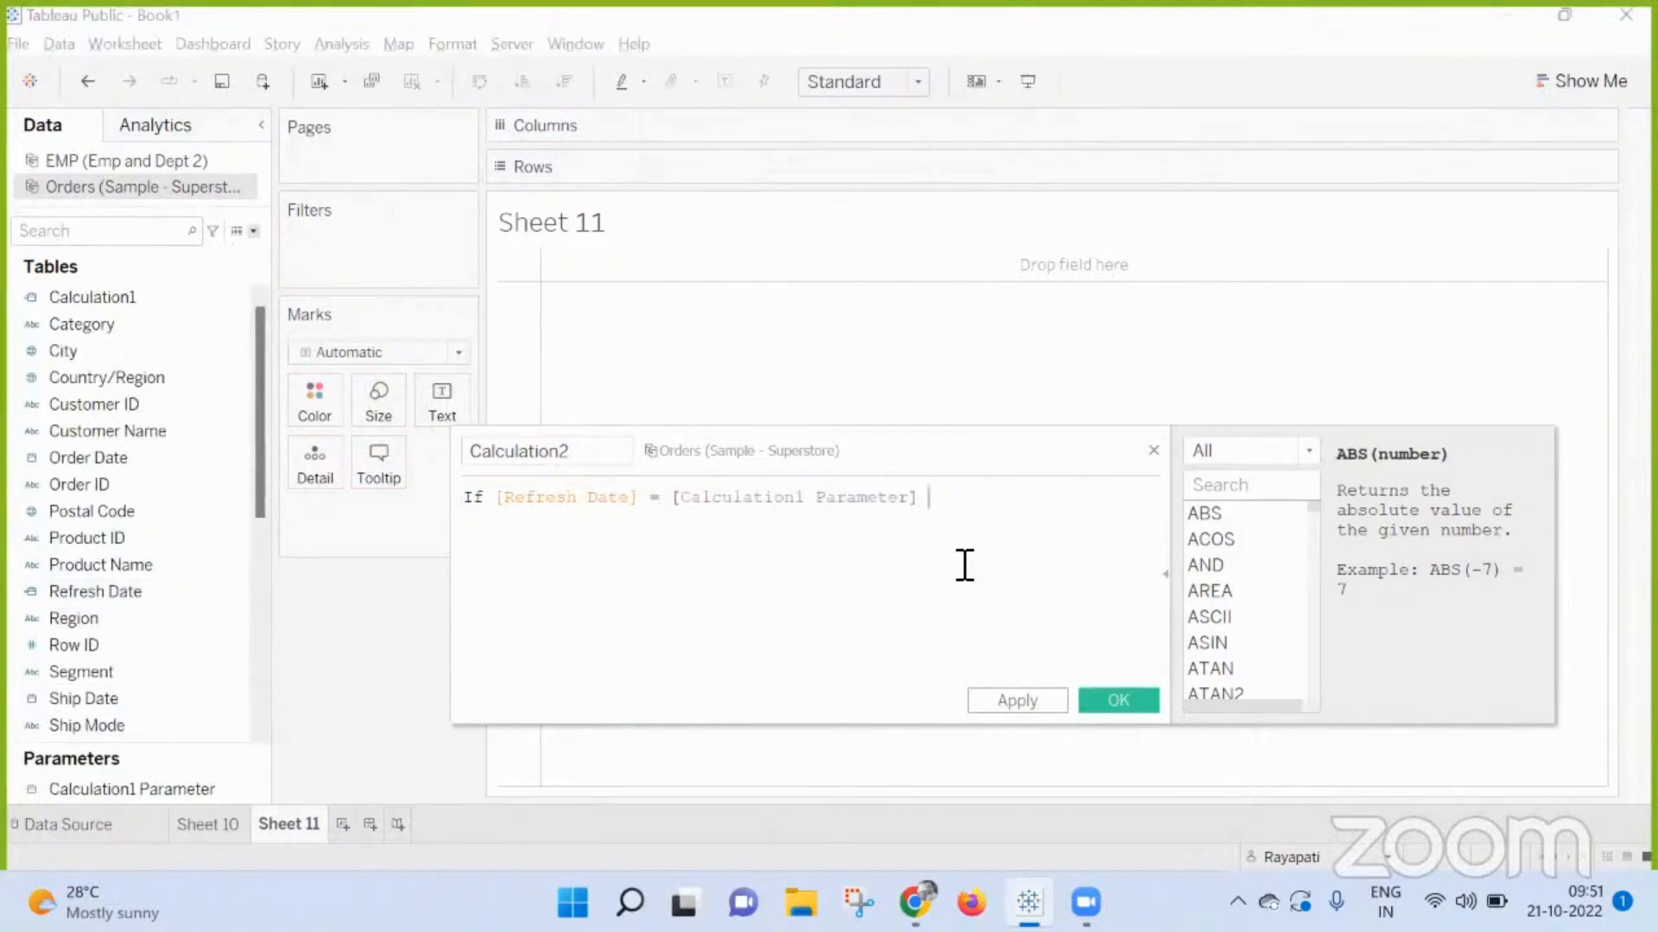
- Change the comparison operator in the condition to <> and begin the Then clause on a new line
text(Th)
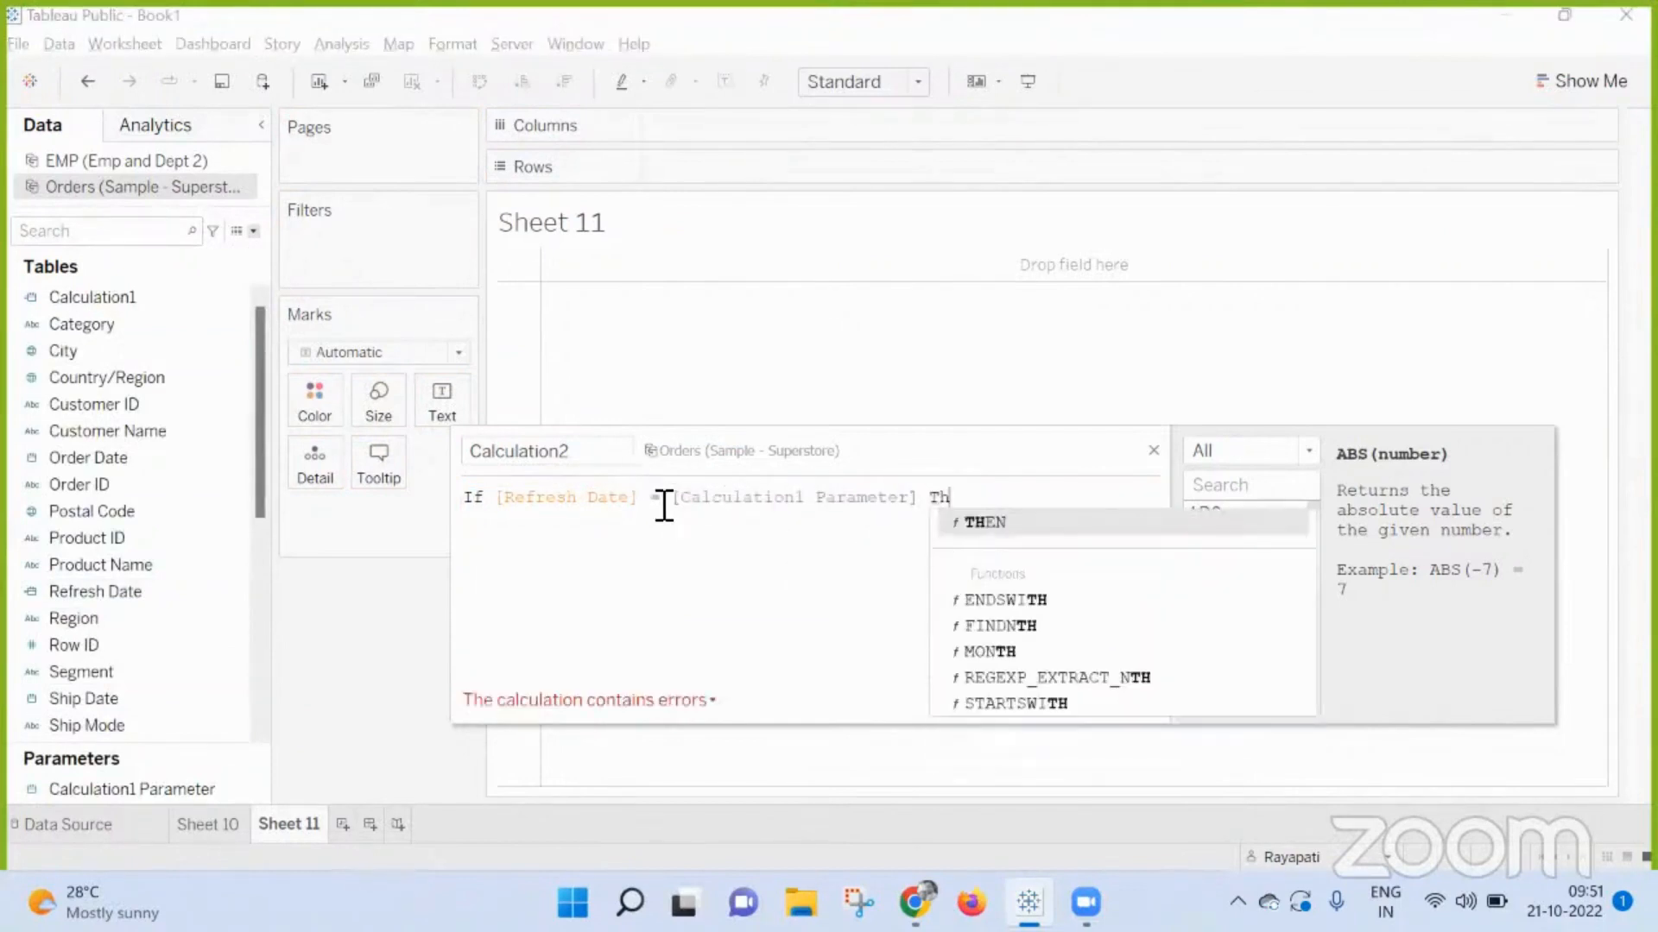
click(663, 507)
key(BackSpace)
text(<>)
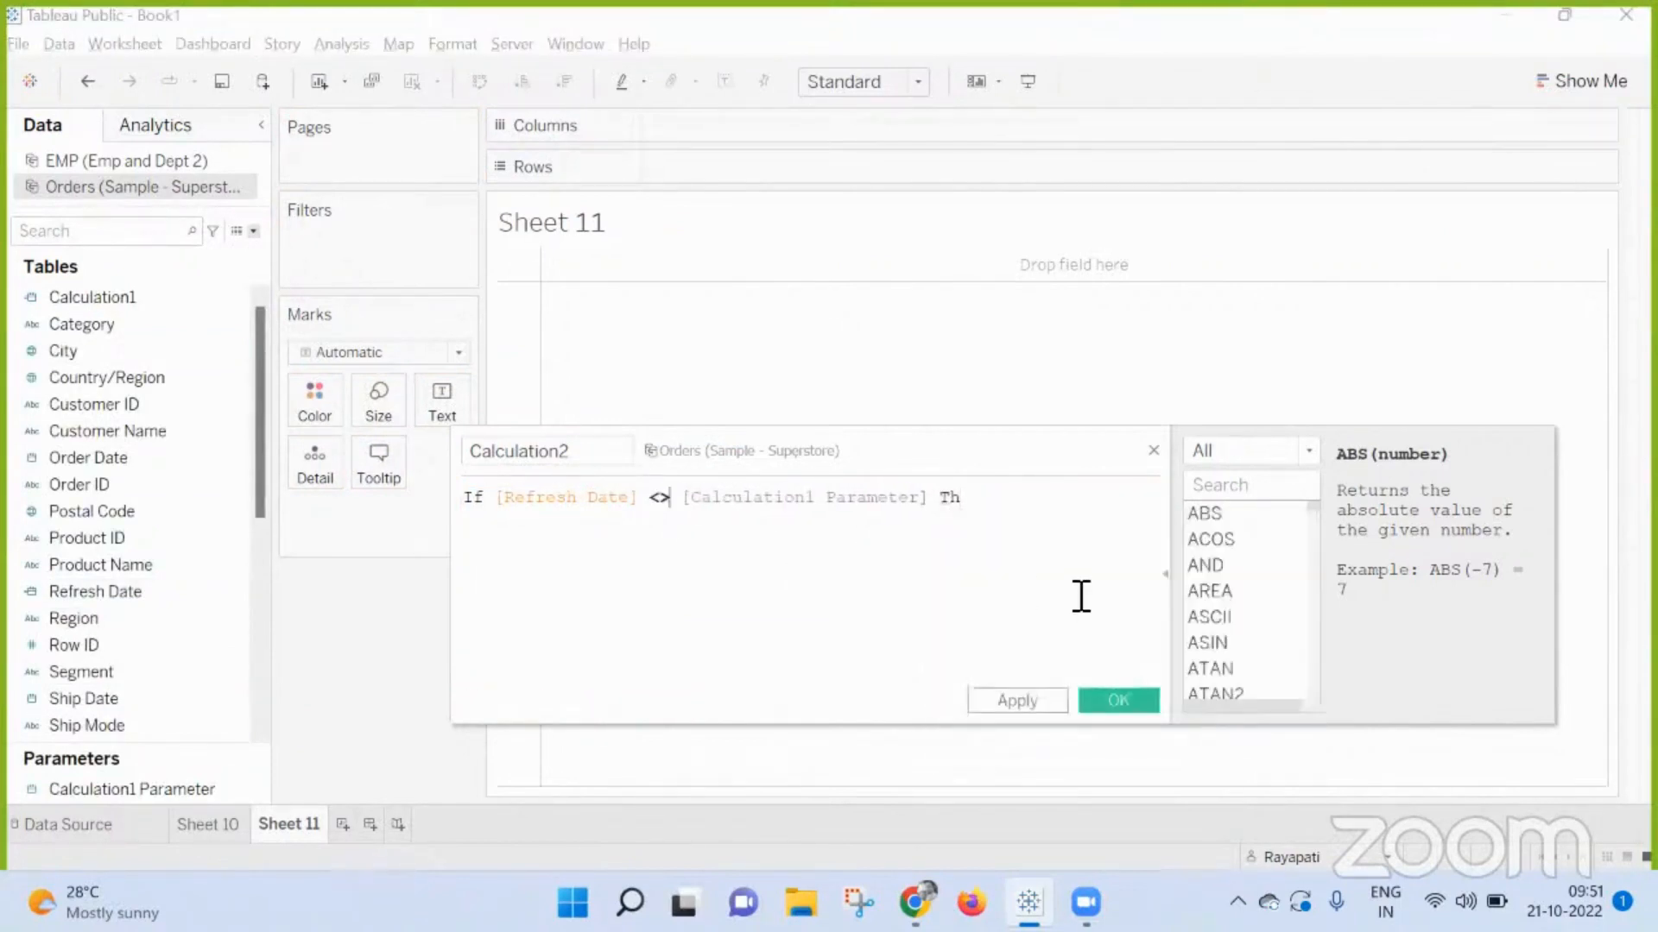
key(BackSpace)
key(BackSpace)
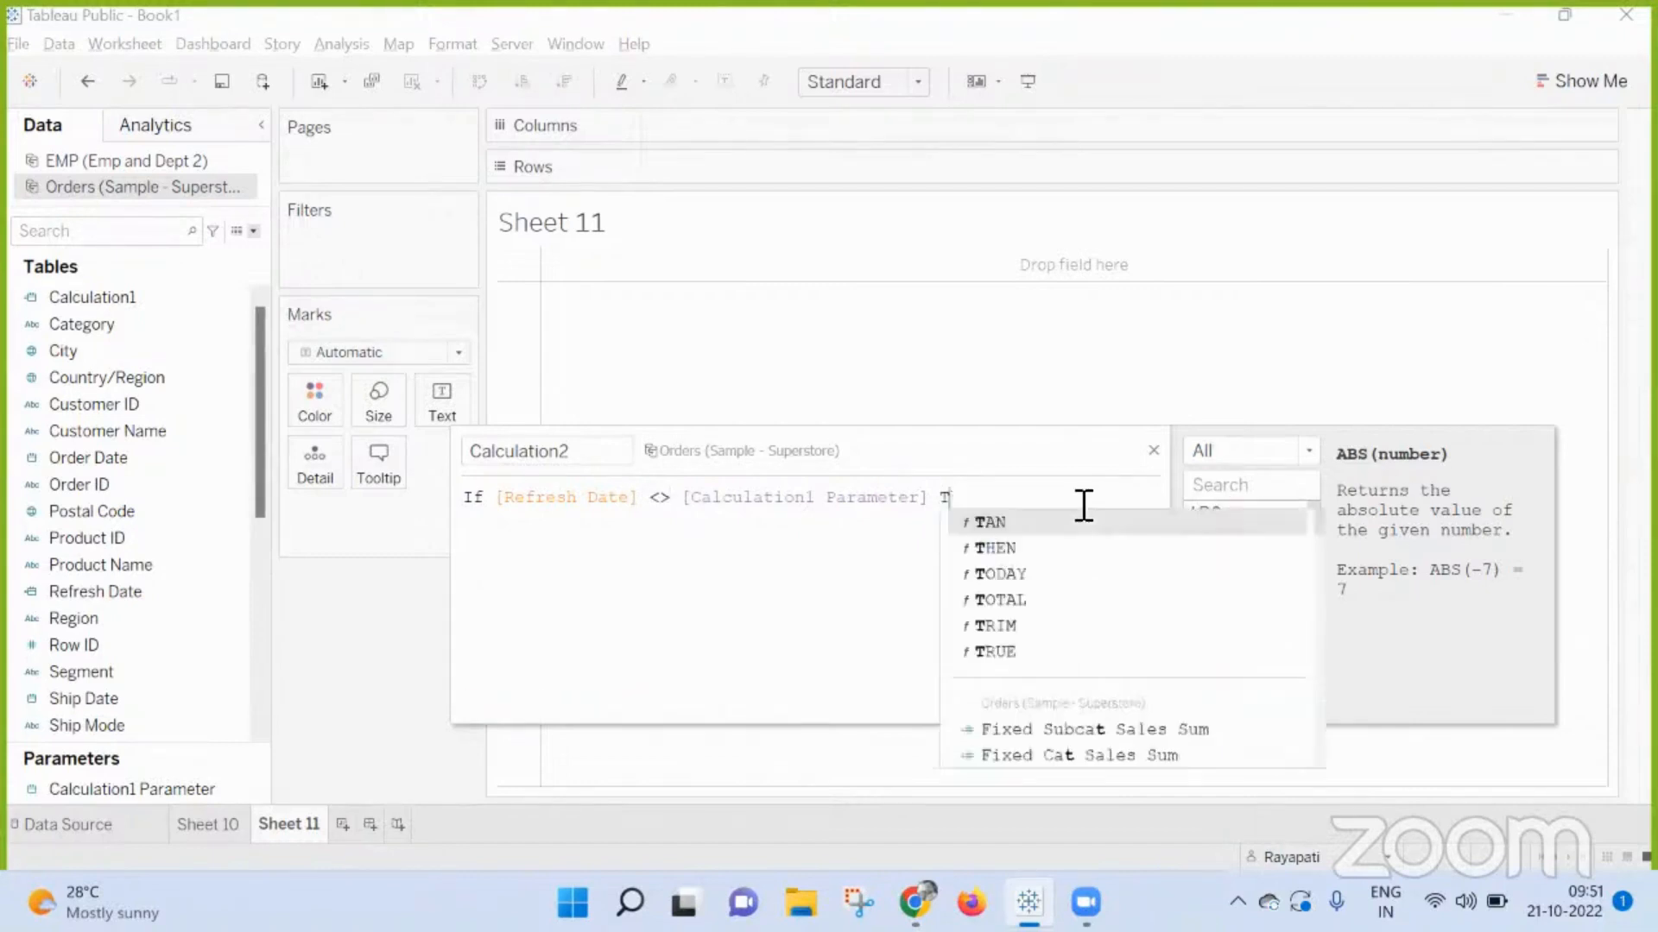
key(Return)
text(Then )
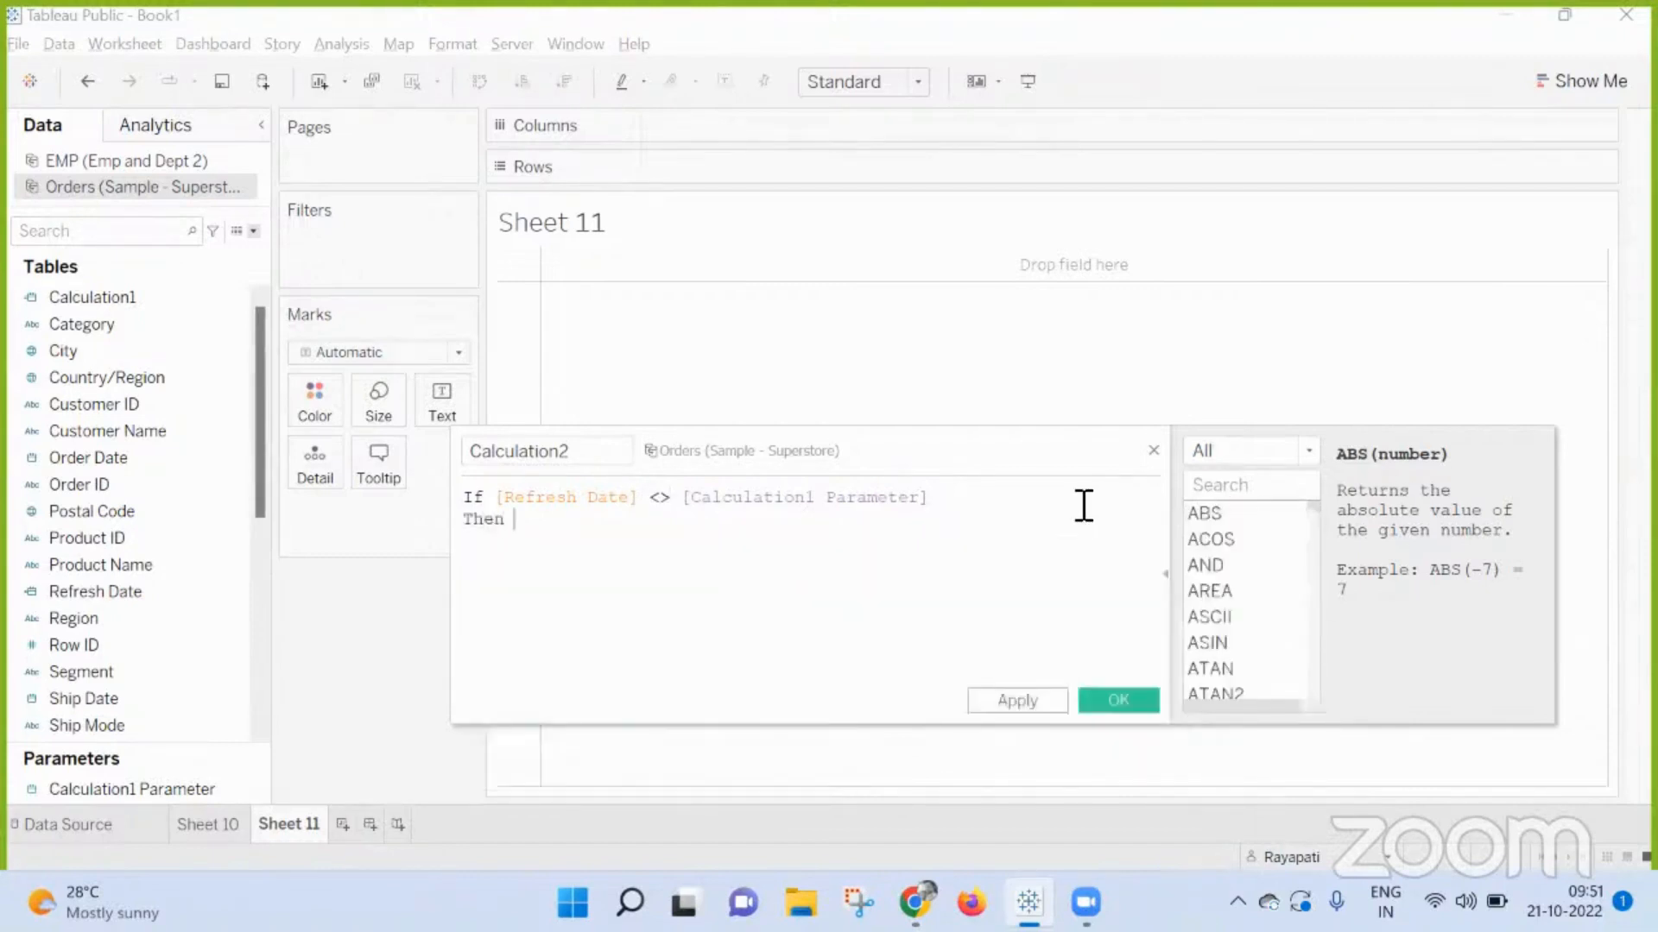
- Complete the Then clause with the message "Refresh didnt happened"
text("Rrfresh)
key(BackSpace)
key(BackSpace)
key(BackSpace)
key(BackSpace)
key(BackSpace)
key(BackSpace)
key(BackSpace)
key(BackSpace)
text(Refresh dis)
text(nt happe)
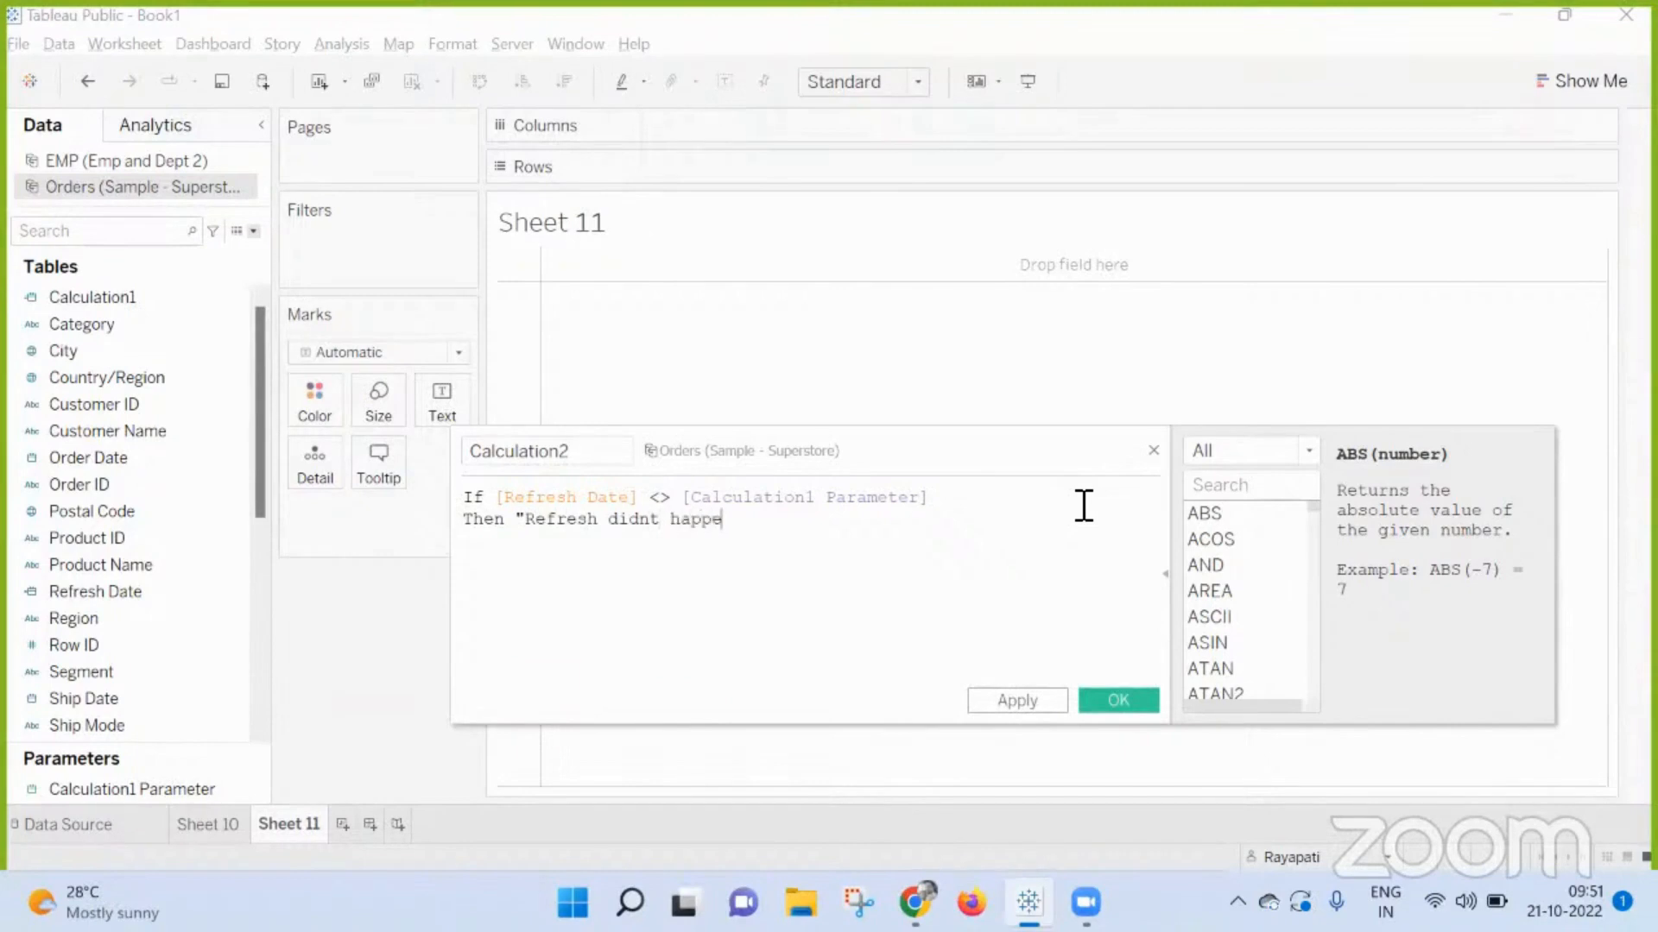
text(ned)
text(")
- Finish the formula with an empty-string alternative on a new line: Else "" End
key(Return)
text(Els)
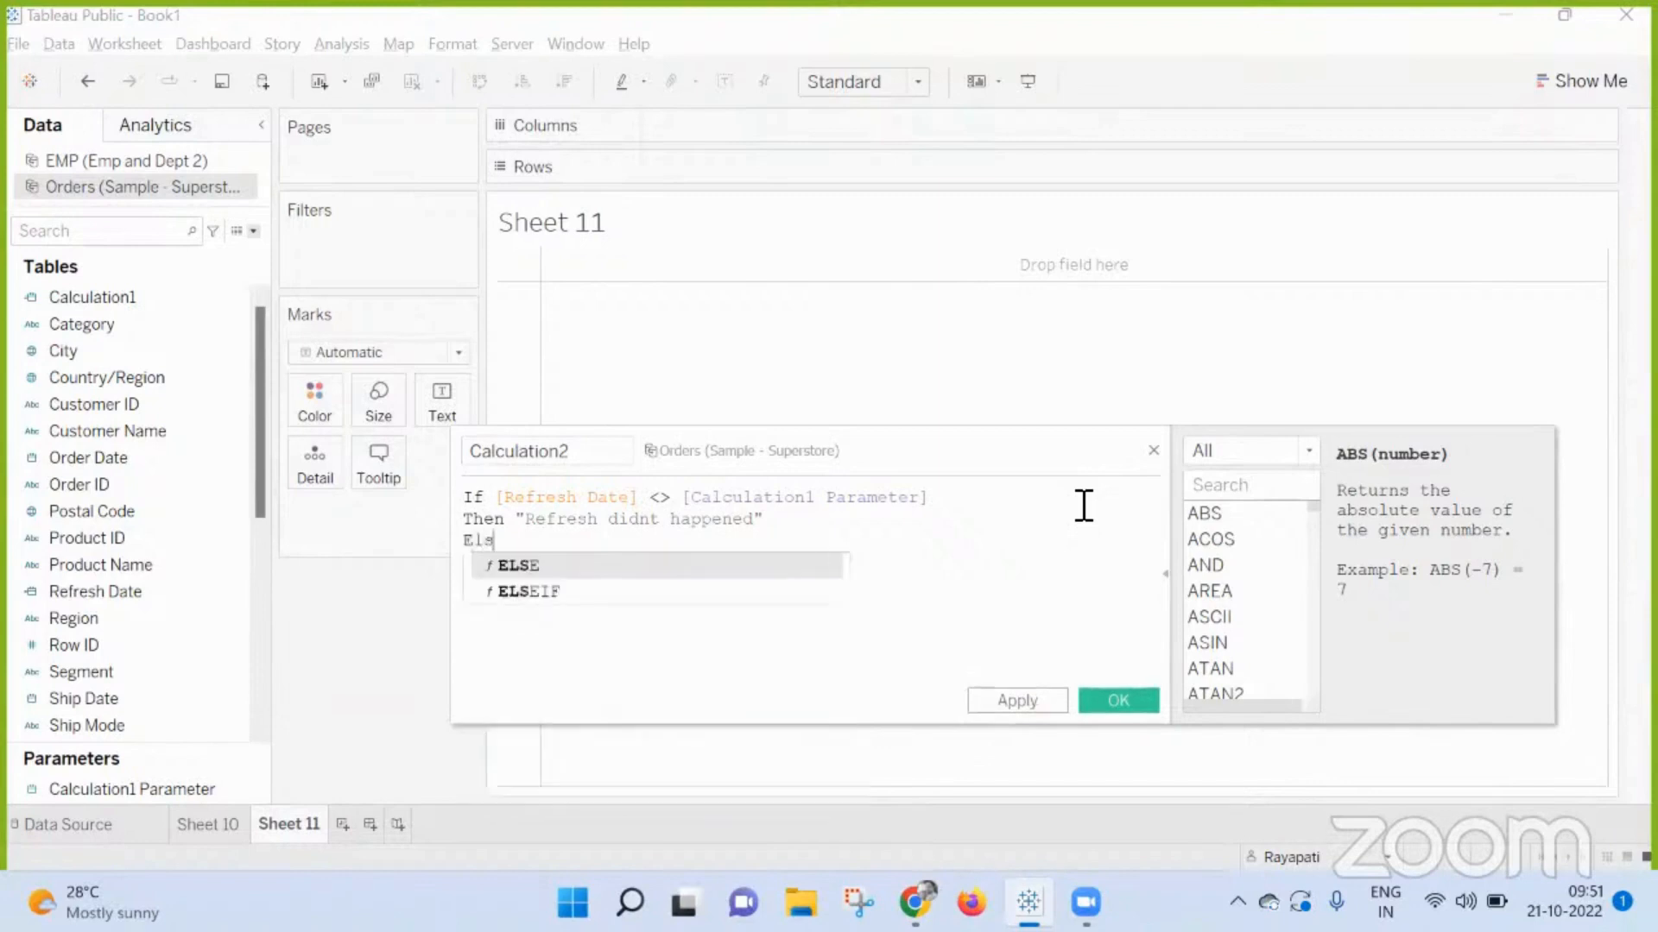
text(e "")
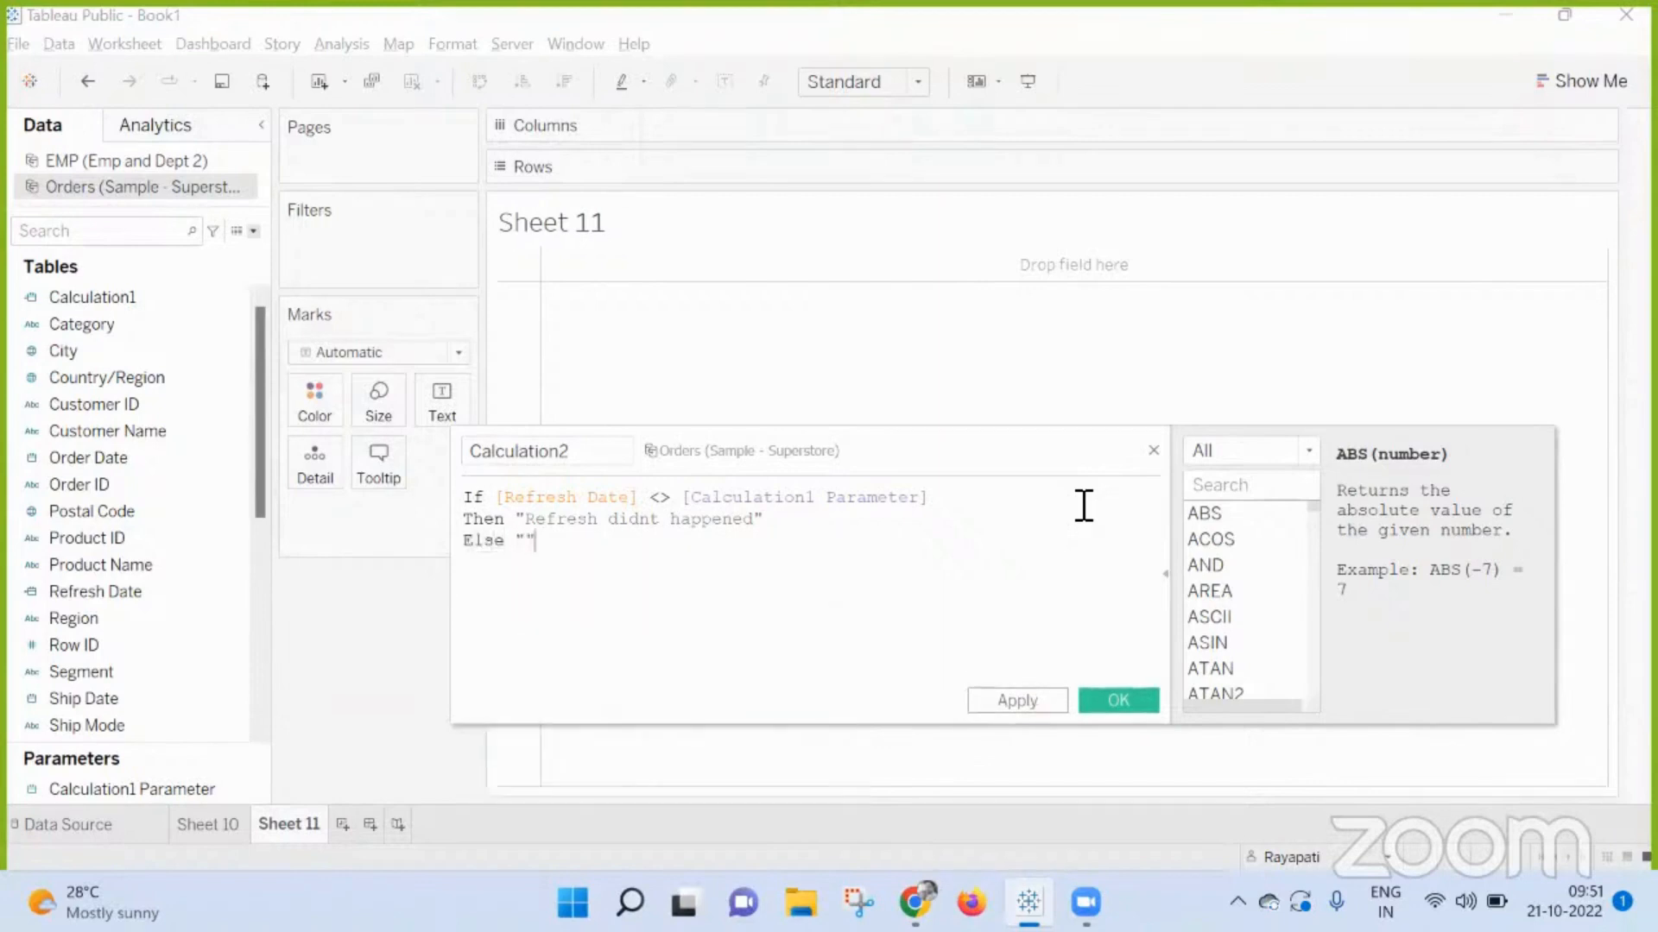
text( End)
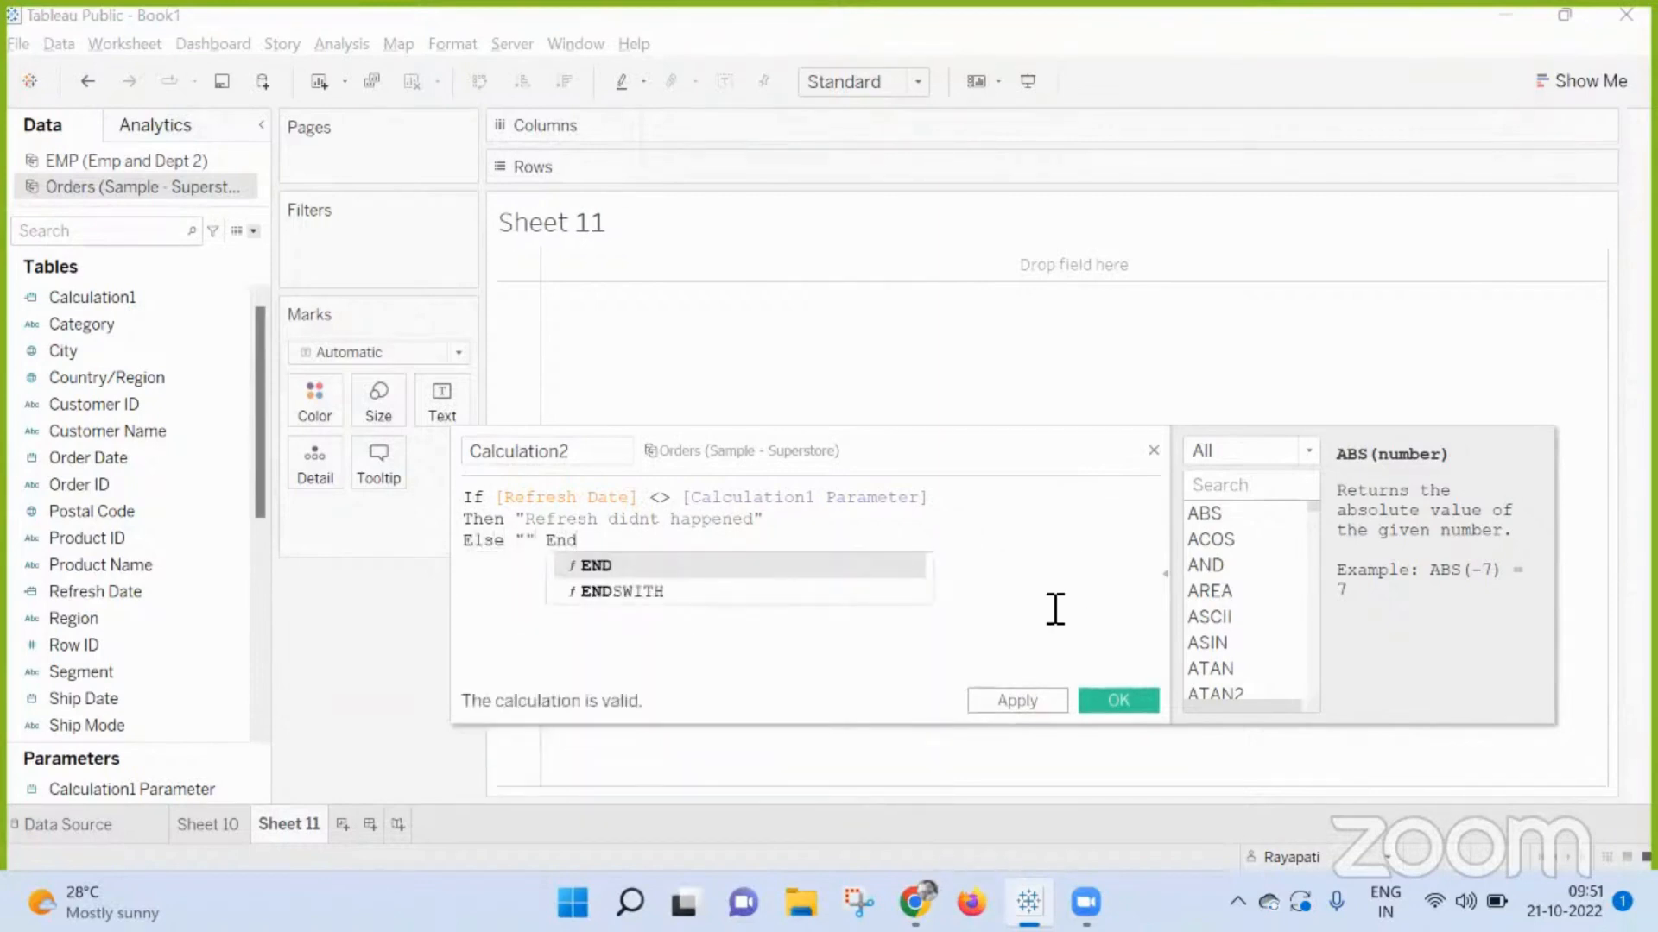
click(1055, 609)
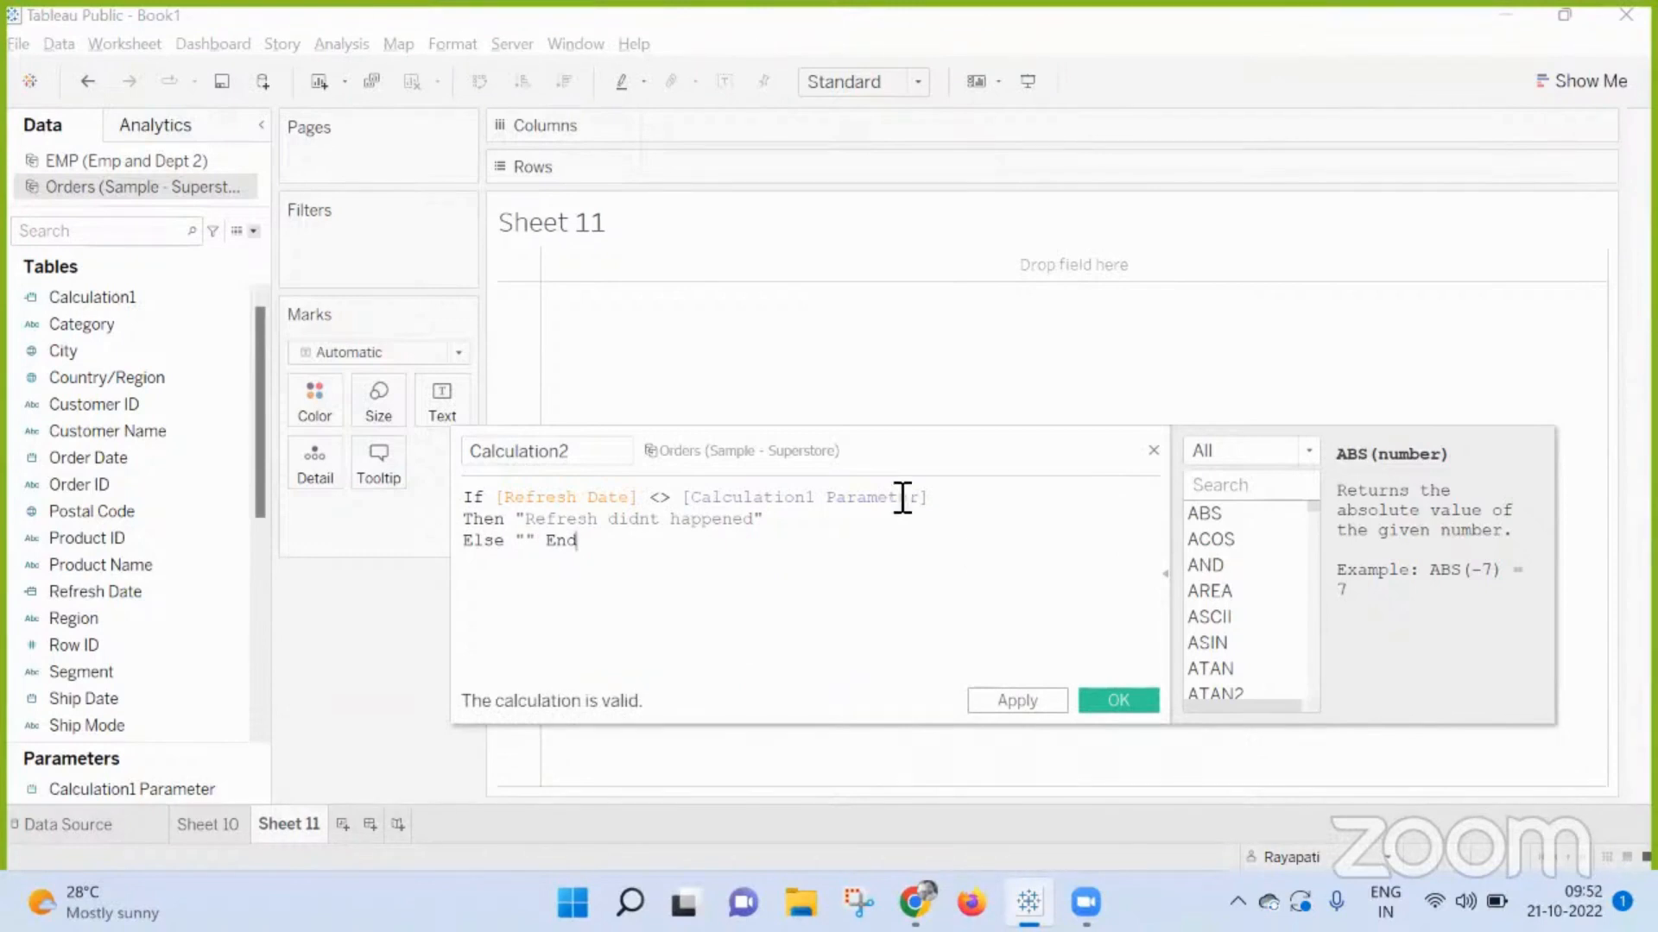
- Collapse the function reference and close the calculation editor without saving the refresh-check formula
click(155, 314)
click(1164, 574)
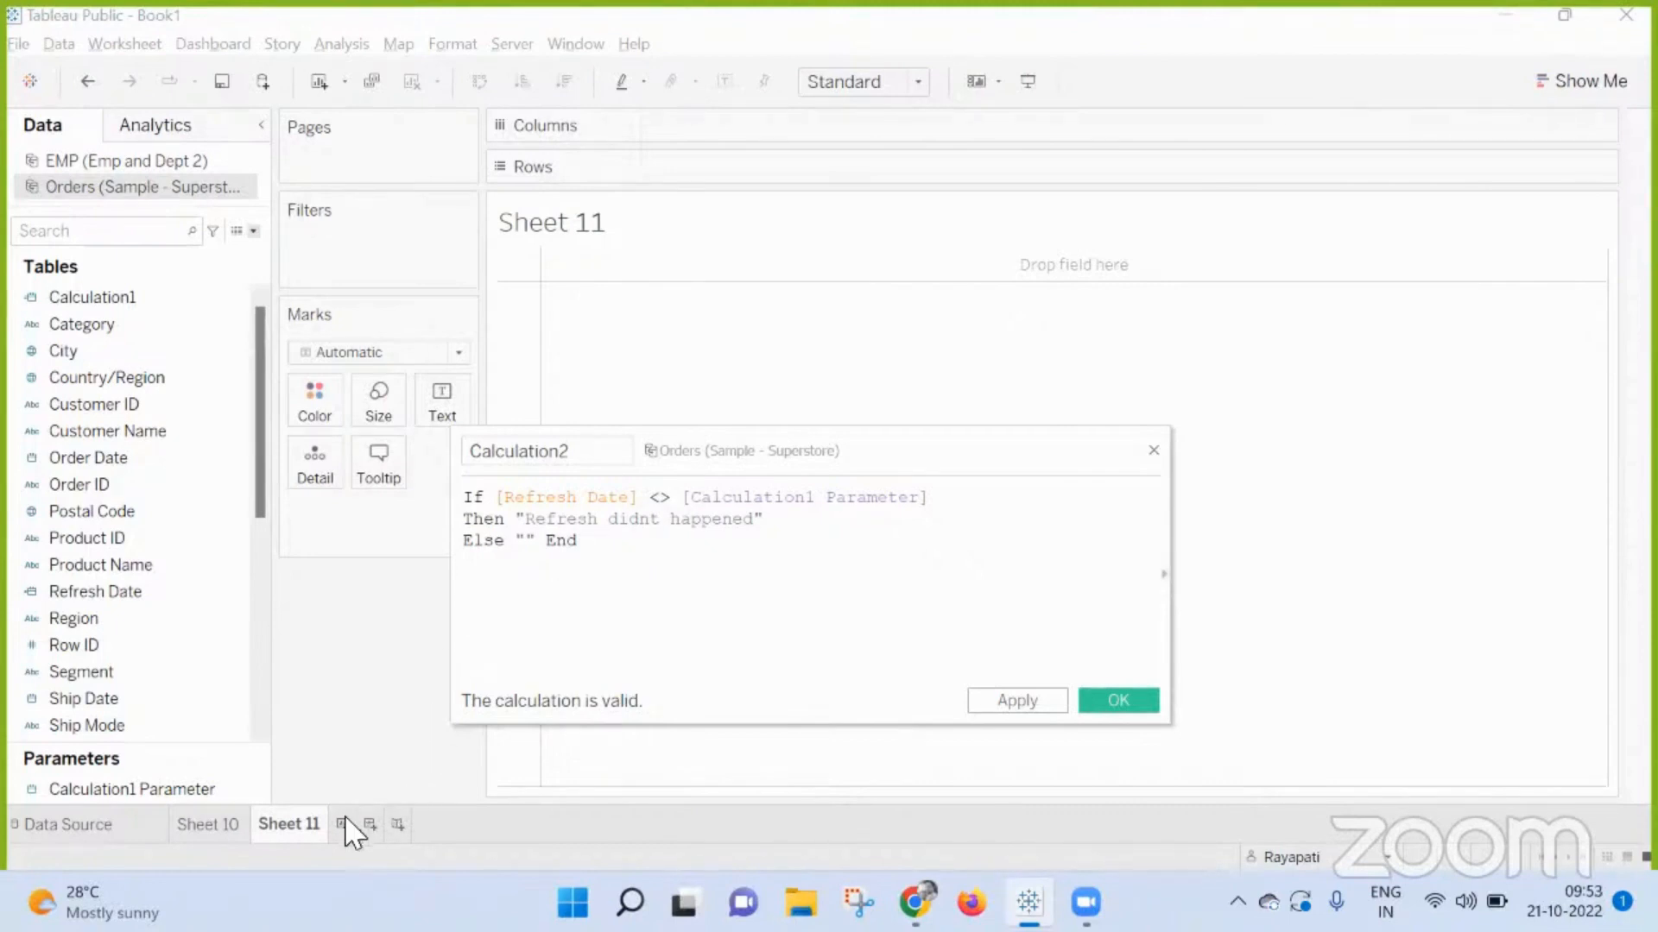
click(1155, 452)
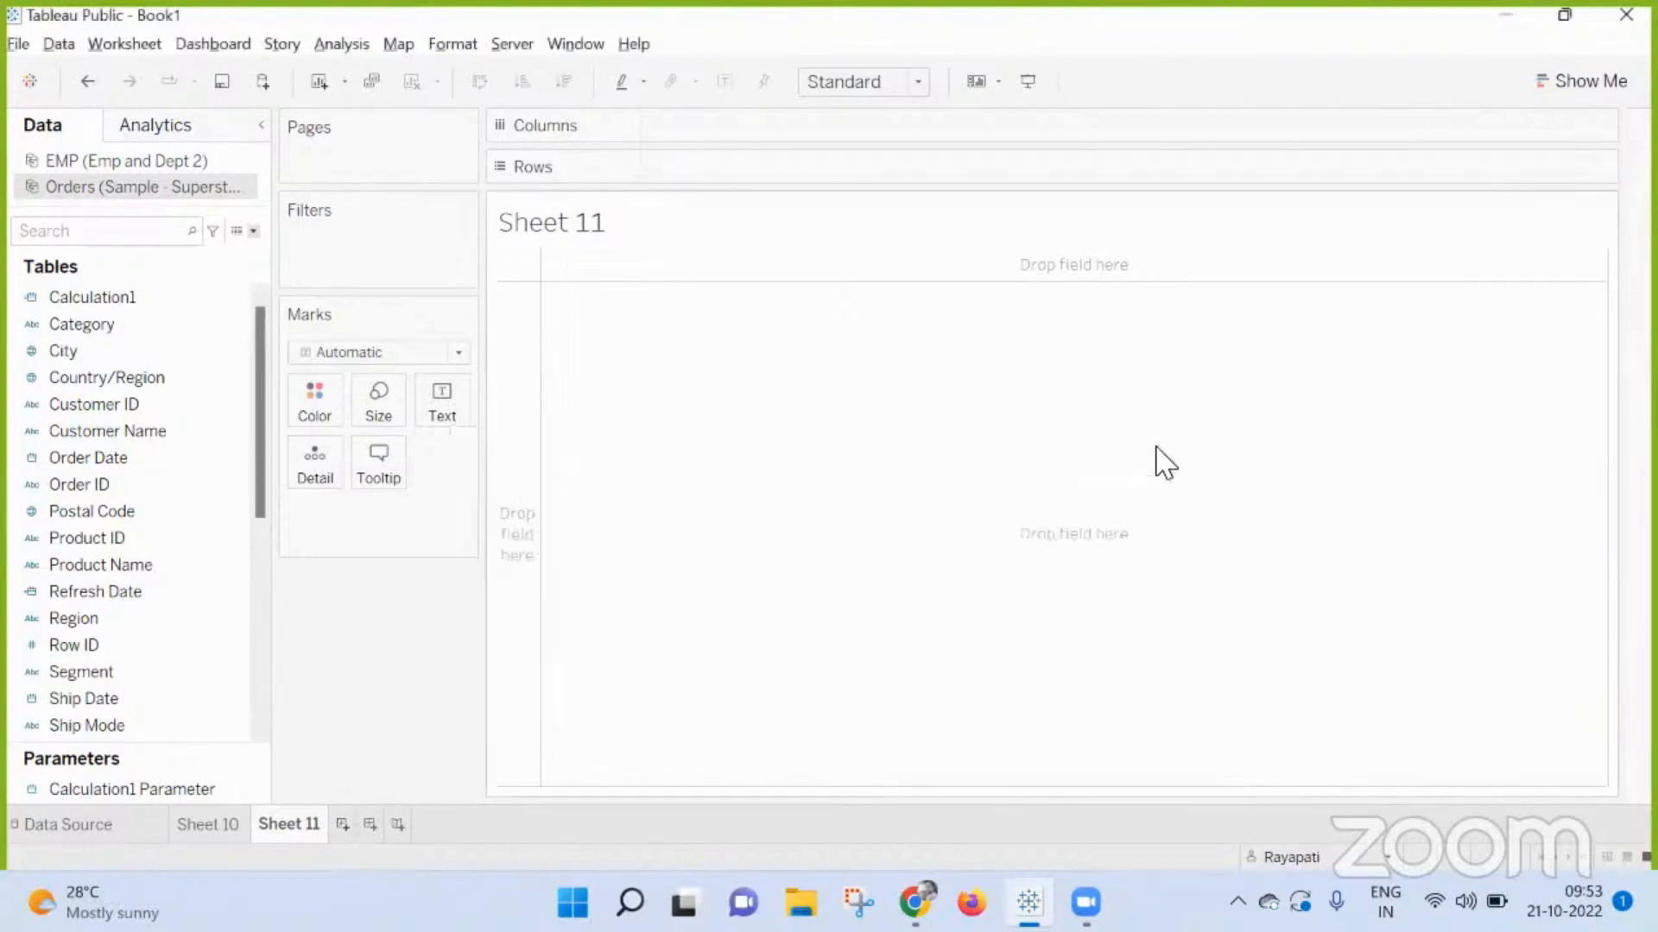